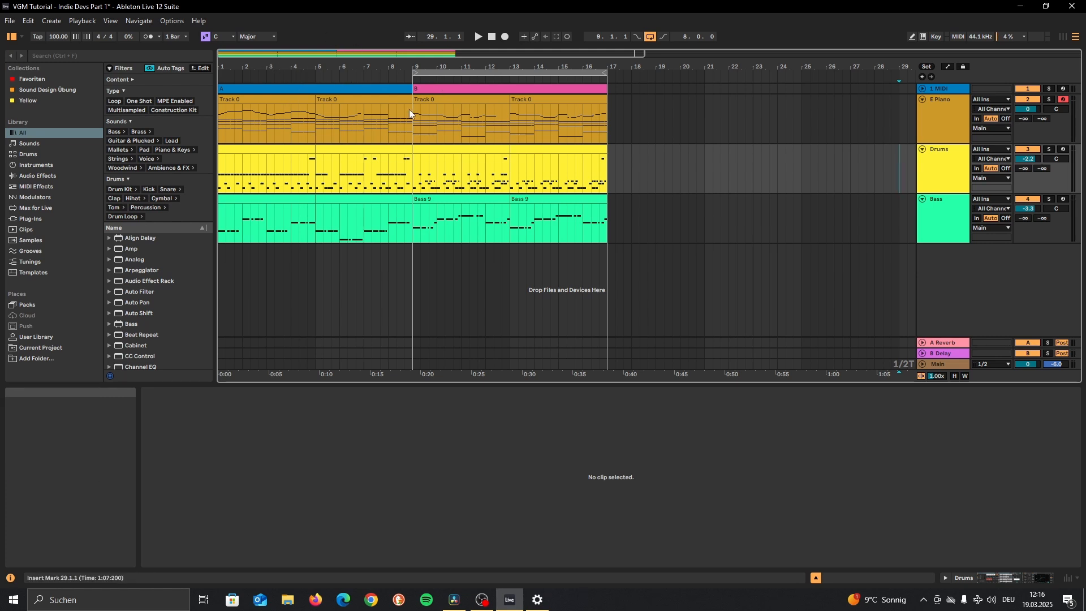
Play the B section from bar 9 and stop playback.
{"action": "left_click", "coordinate": [431, 90]}
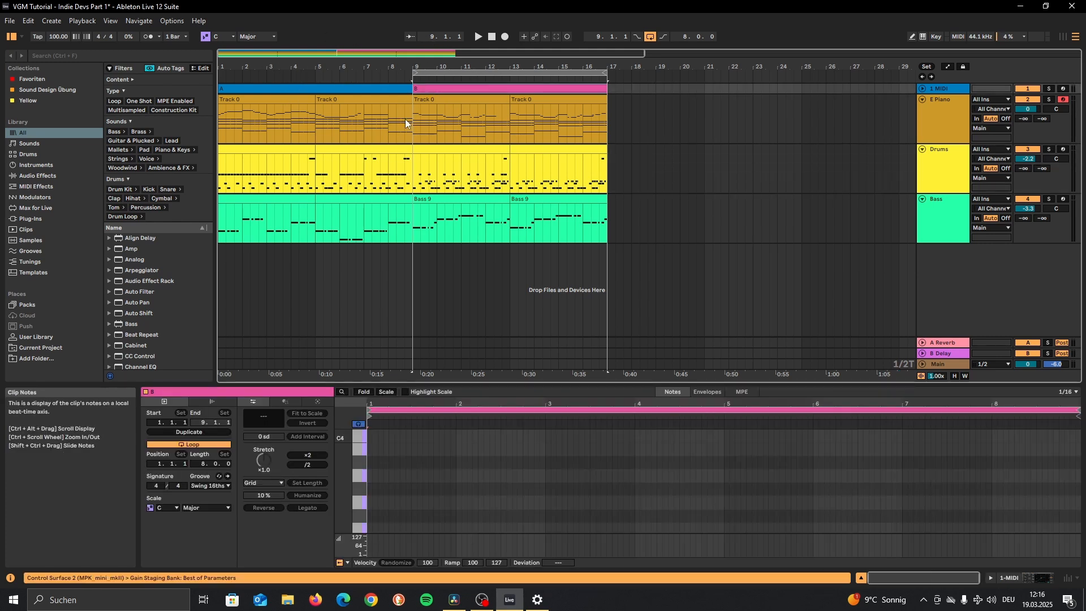
{"action": "key", "text": "space"}
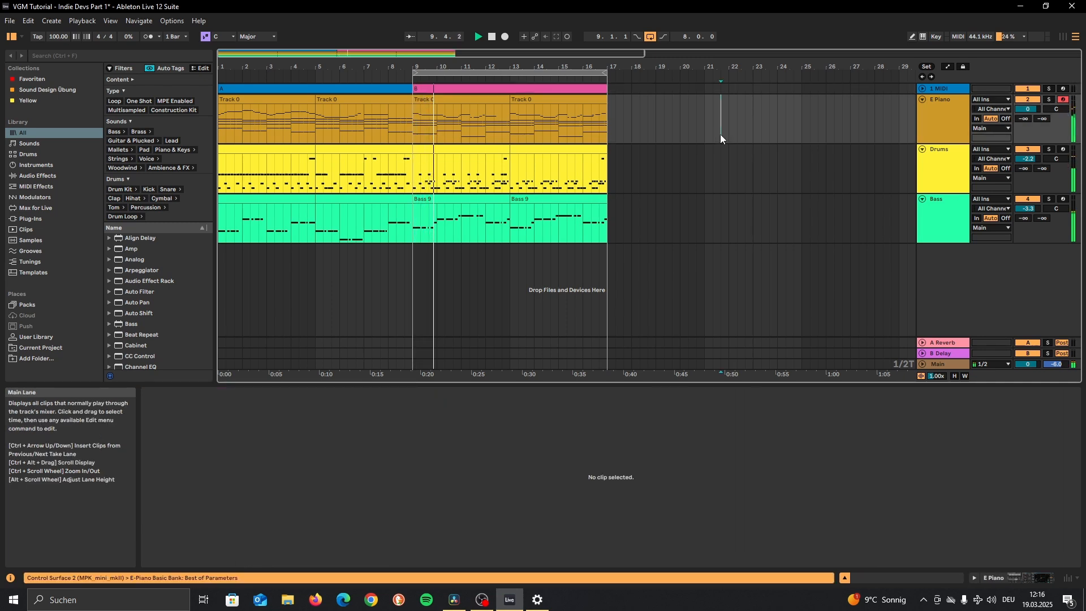
{"action": "key", "text": "space"}
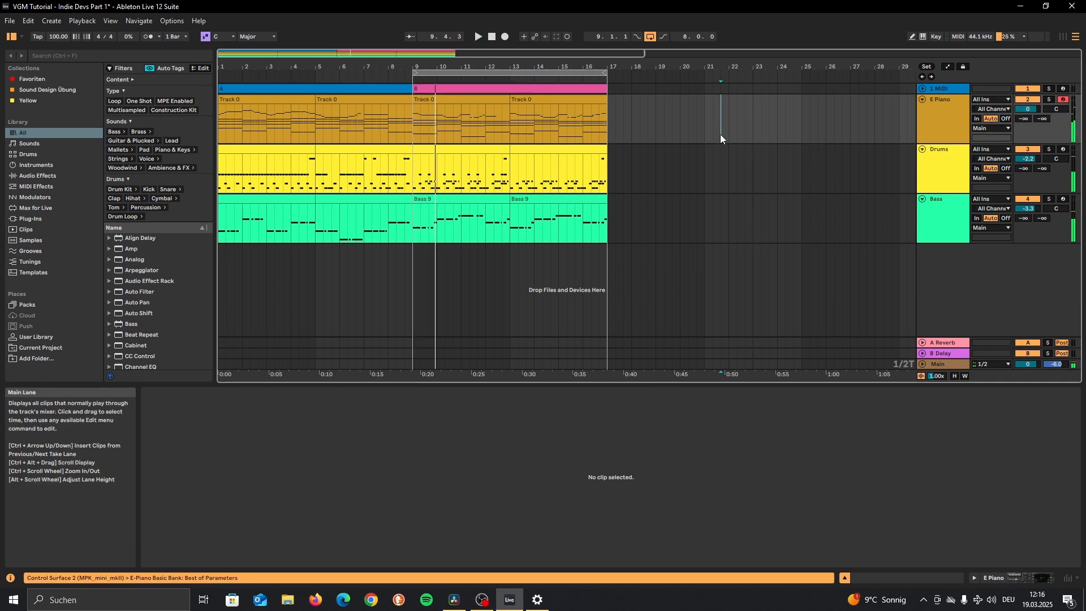
{"action": "left_click", "coordinate": [865, 180]}
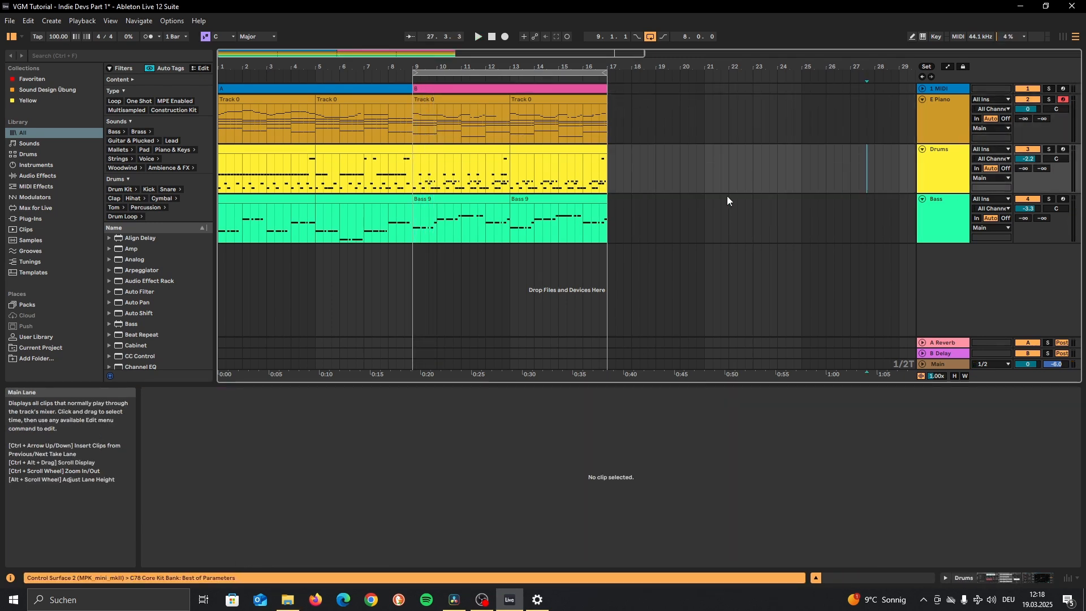
Open the first E Piano clip of the B section, enlarge the note editor and select its first-bar chord notes.
{"action": "left_click", "coordinate": [428, 97]}
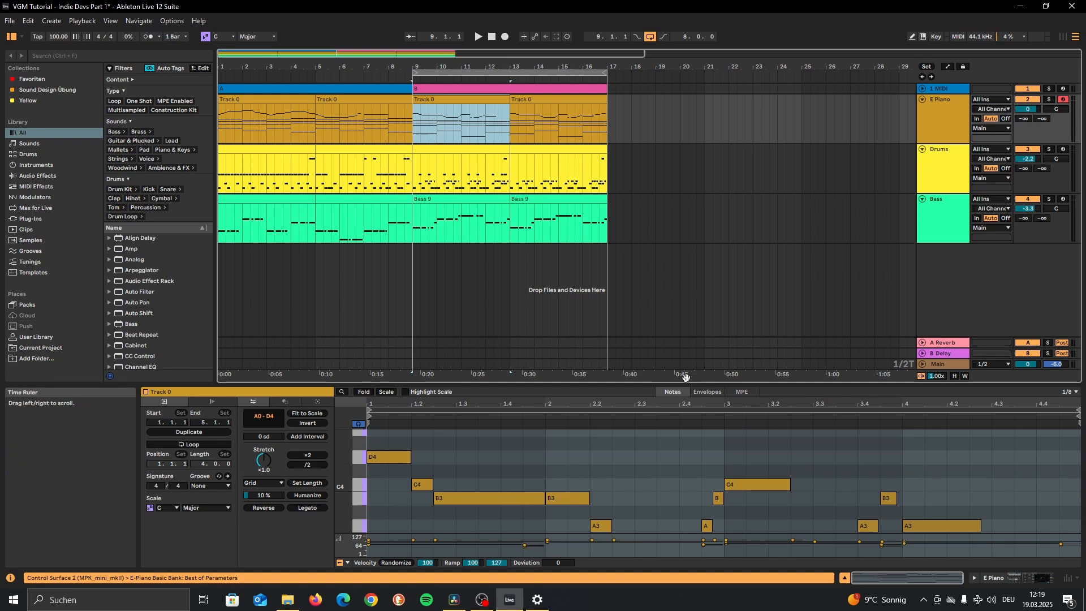
{"action": "left_click_drag", "start_coordinate": [685, 377], "coordinate": [659, 205]}
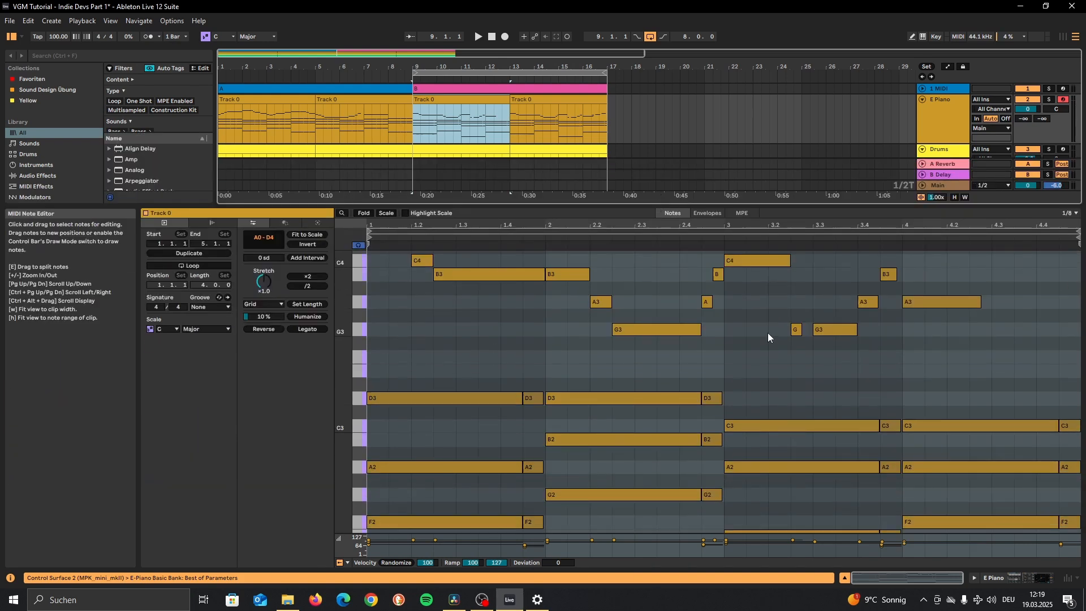
{"action": "scroll", "coordinate": [718, 330], "scroll_direction": "down", "scroll_amount": 3}
{"action": "left_click_drag", "start_coordinate": [391, 314], "coordinate": [538, 503]}
{"action": "scroll", "coordinate": [529, 315], "scroll_direction": "down", "scroll_amount": 3}
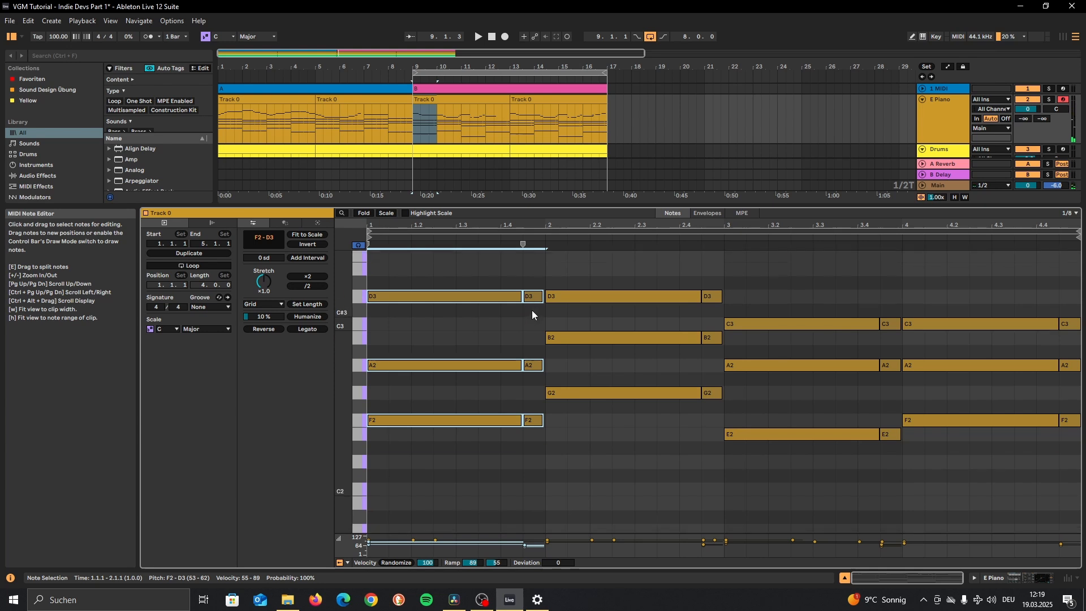
Audition the E Piano chords in the first three bars of the B section by selecting their notes.
{"action": "left_click", "coordinate": [392, 108]}
{"action": "left_click_drag", "start_coordinate": [391, 321], "coordinate": [552, 448]}
{"action": "left_click", "coordinate": [492, 99]}
{"action": "left_click_drag", "start_coordinate": [395, 305], "coordinate": [545, 464]}
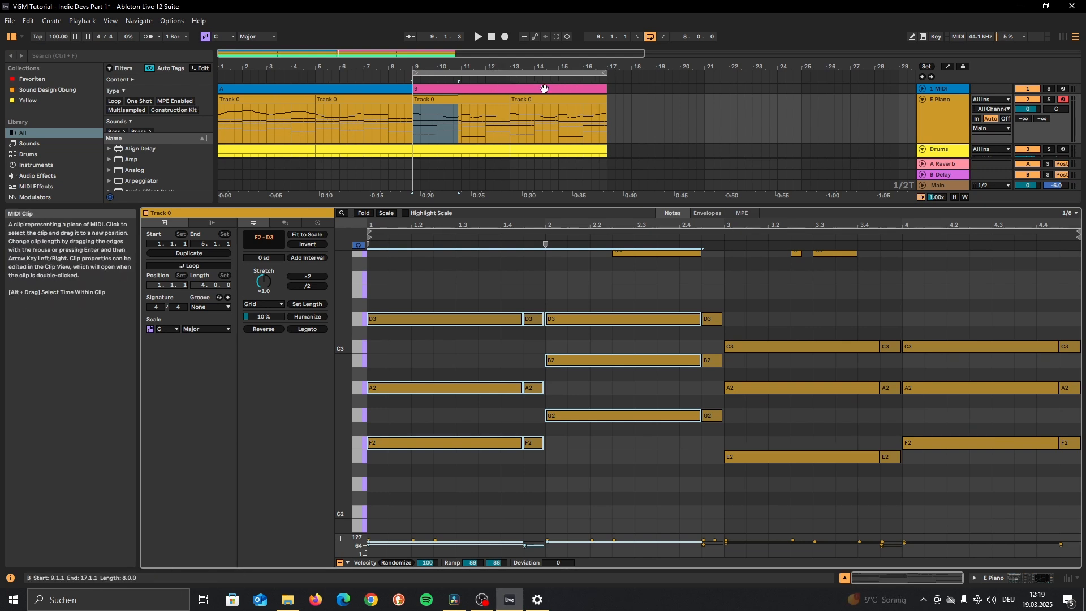
{"action": "left_click_drag", "start_coordinate": [399, 291], "coordinate": [897, 531]}
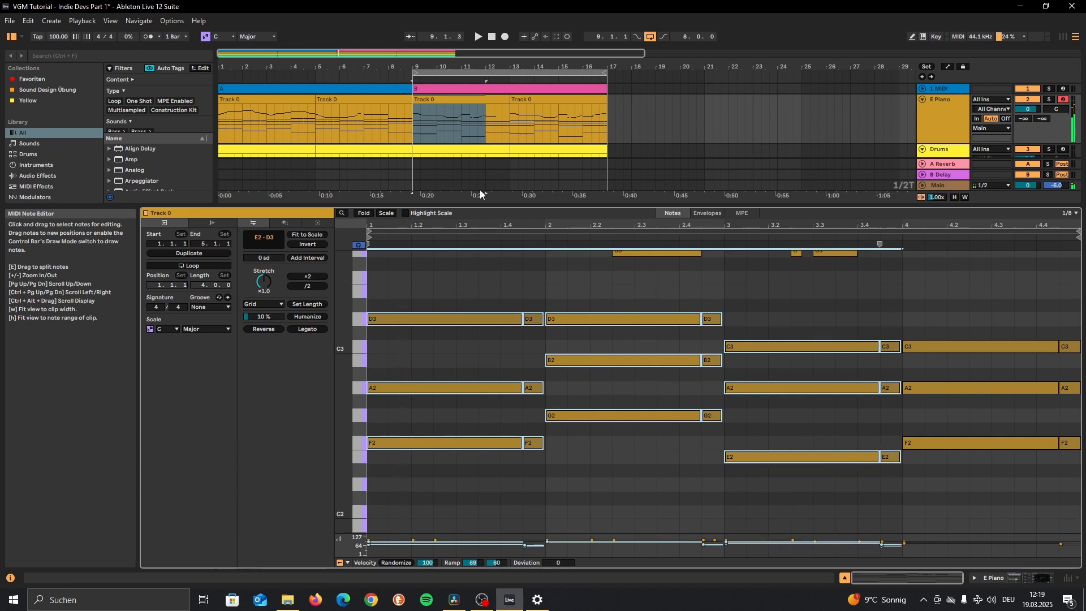
Compare the drum patterns of the A and B sections and select the B section's snare note at 1.3.3.
{"action": "scroll", "coordinate": [482, 141], "scroll_direction": "down", "scroll_amount": 2}
{"action": "left_click", "coordinate": [482, 86]}
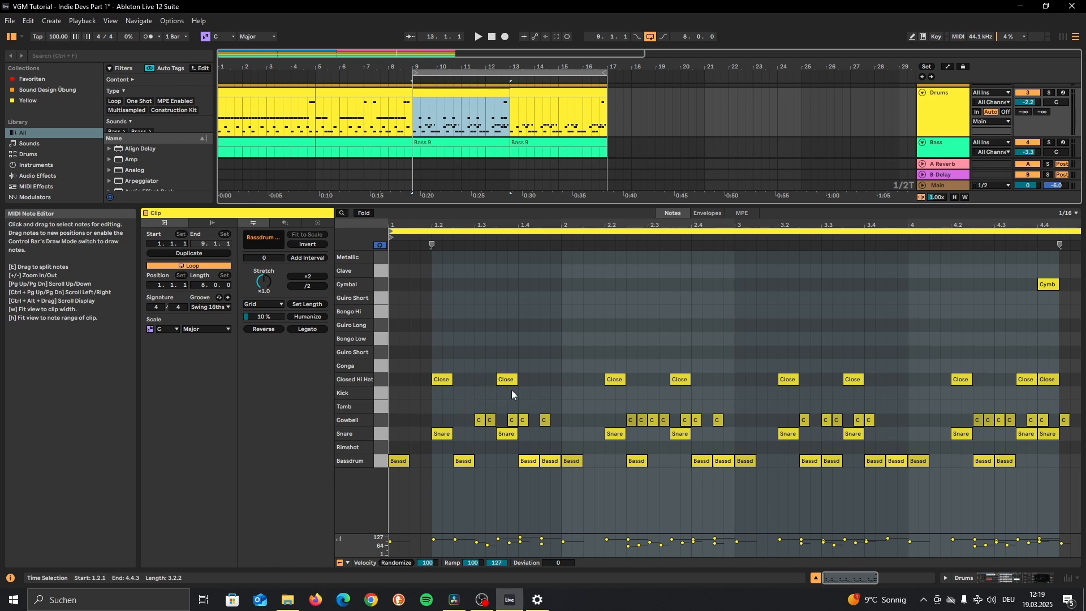
{"action": "left_click", "coordinate": [267, 118]}
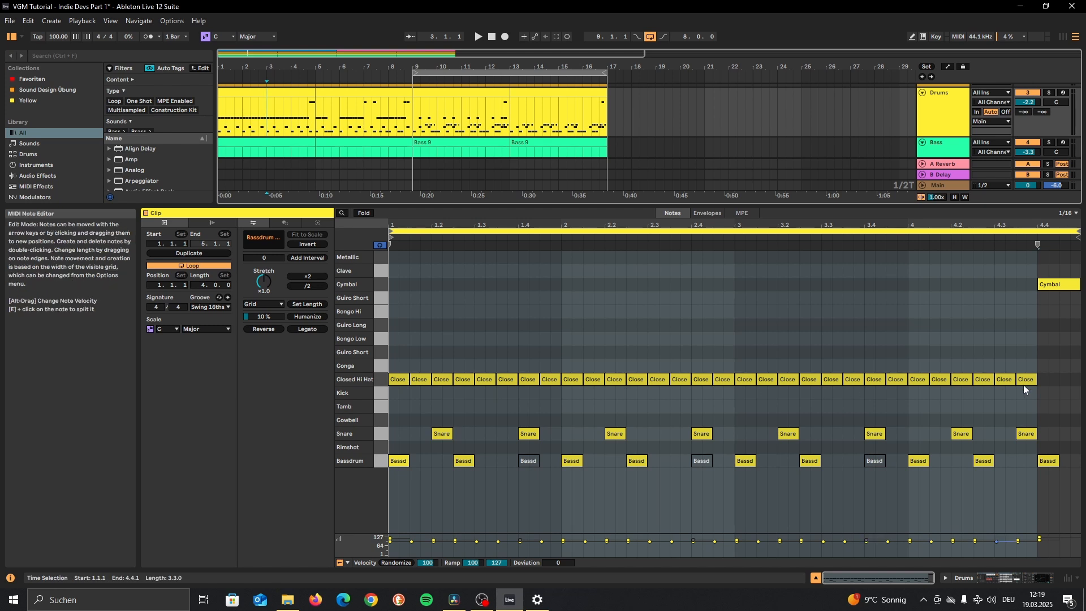
{"action": "left_click", "coordinate": [439, 94]}
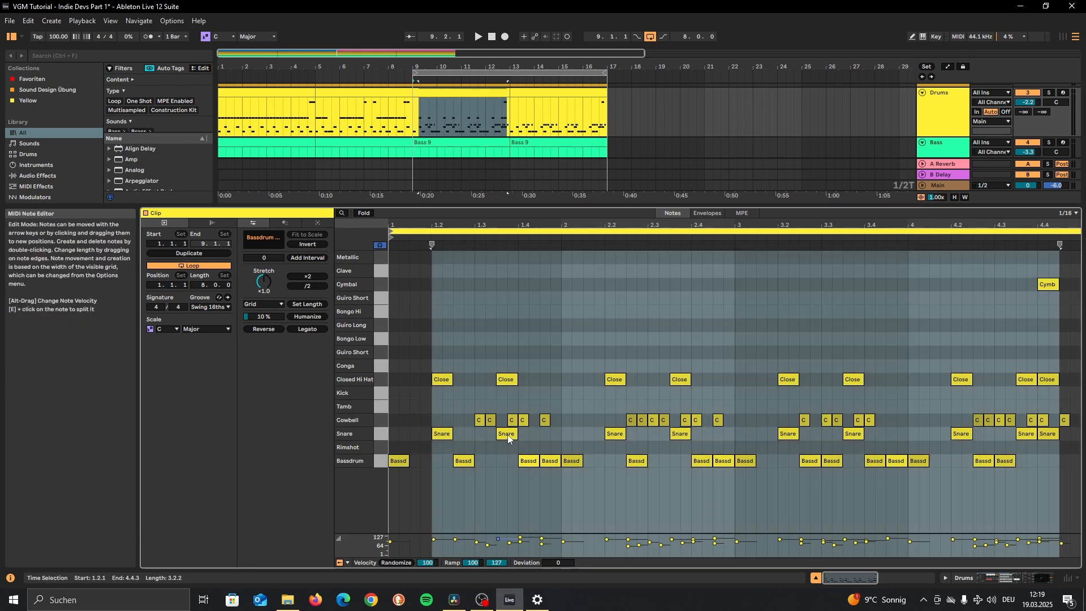
{"action": "left_click", "coordinate": [508, 434]}
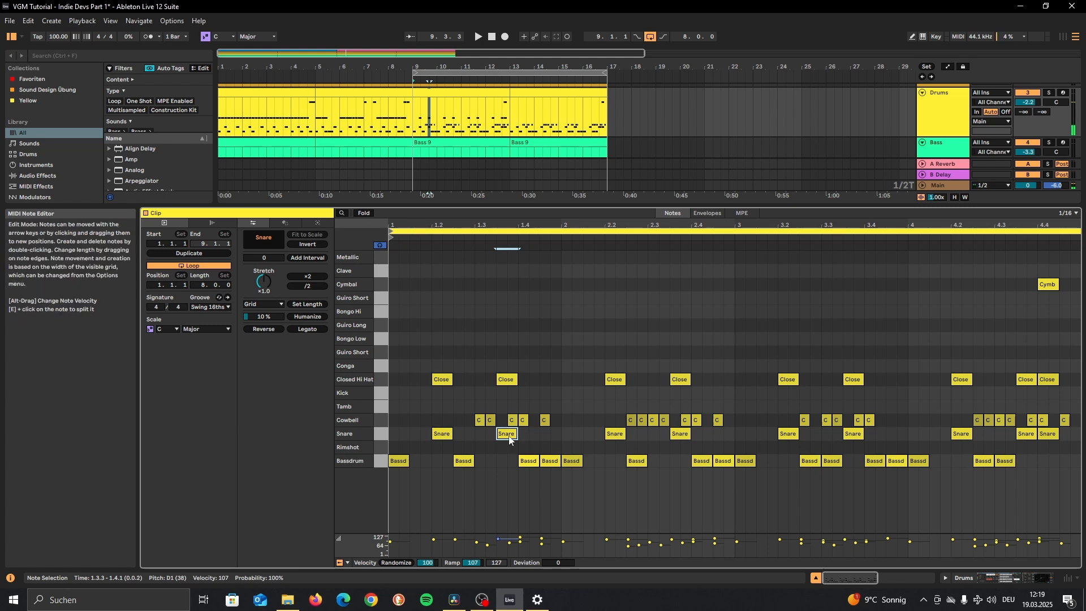
{"action": "mouse_move", "coordinate": [508, 437]}
{"action": "left_mouse_down"}
{"action": "mouse_move", "coordinate": [529, 438]}
{"action": "mouse_move", "coordinate": [496, 434]}
{"action": "mouse_move", "coordinate": [507, 434]}
{"action": "left_mouse_up"}
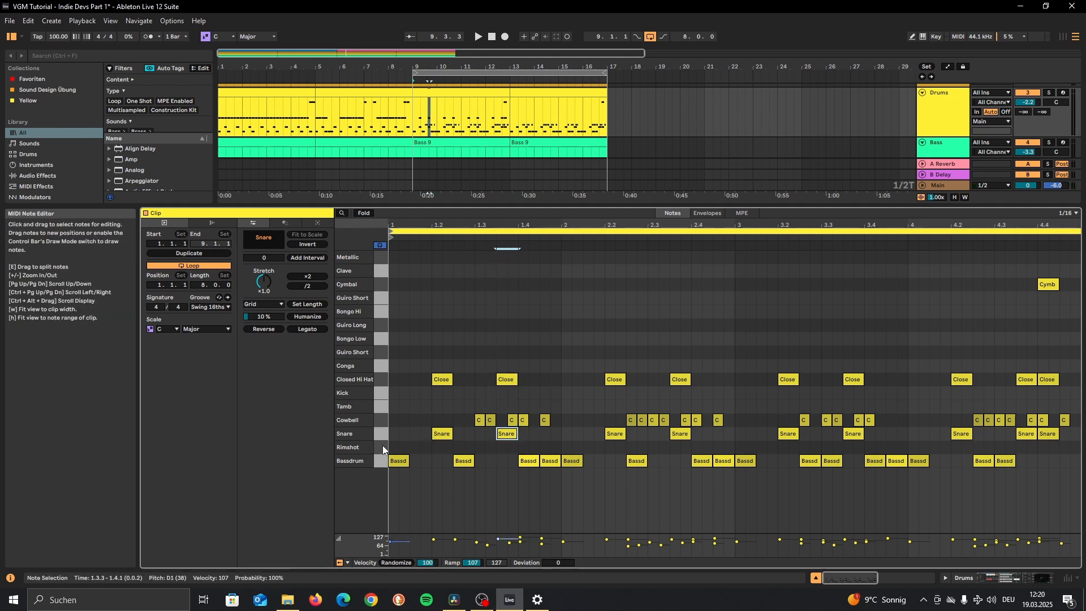
Extend the arrangement loop back to bar 1 so it covers both the A and B sections.
{"action": "left_click", "coordinate": [430, 93]}
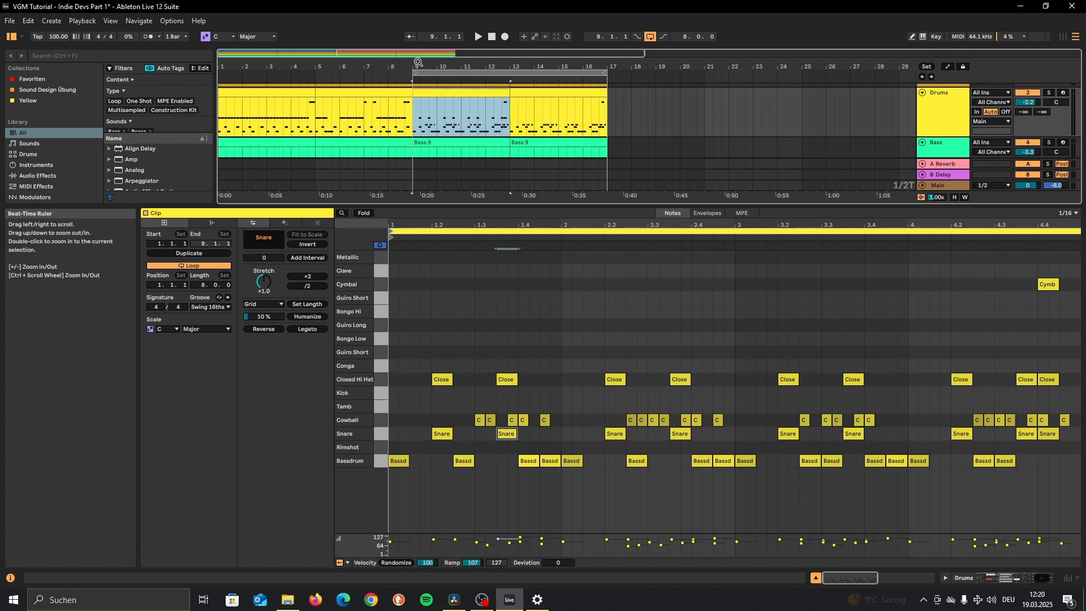
{"action": "left_click_drag", "start_coordinate": [413, 73], "coordinate": [192, 68]}
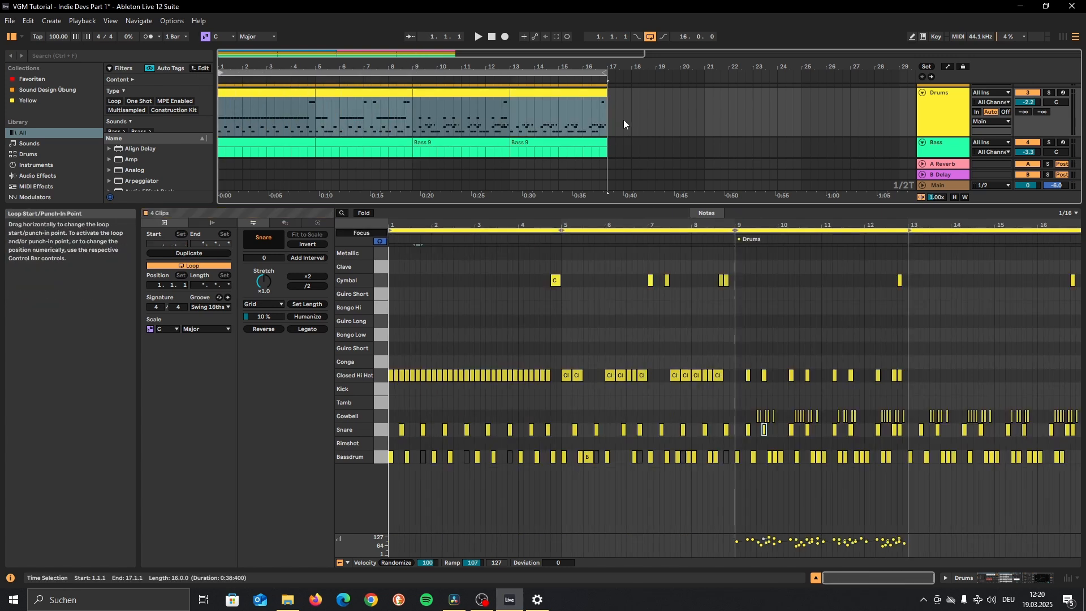
Open the Bass 9 clip at bar 9 and examine its notes.
{"action": "scroll", "coordinate": [440, 107], "scroll_direction": "down", "scroll_amount": 2}
{"action": "scroll", "coordinate": [441, 127], "scroll_direction": "up", "scroll_amount": 1}
{"action": "left_click", "coordinate": [442, 128]}
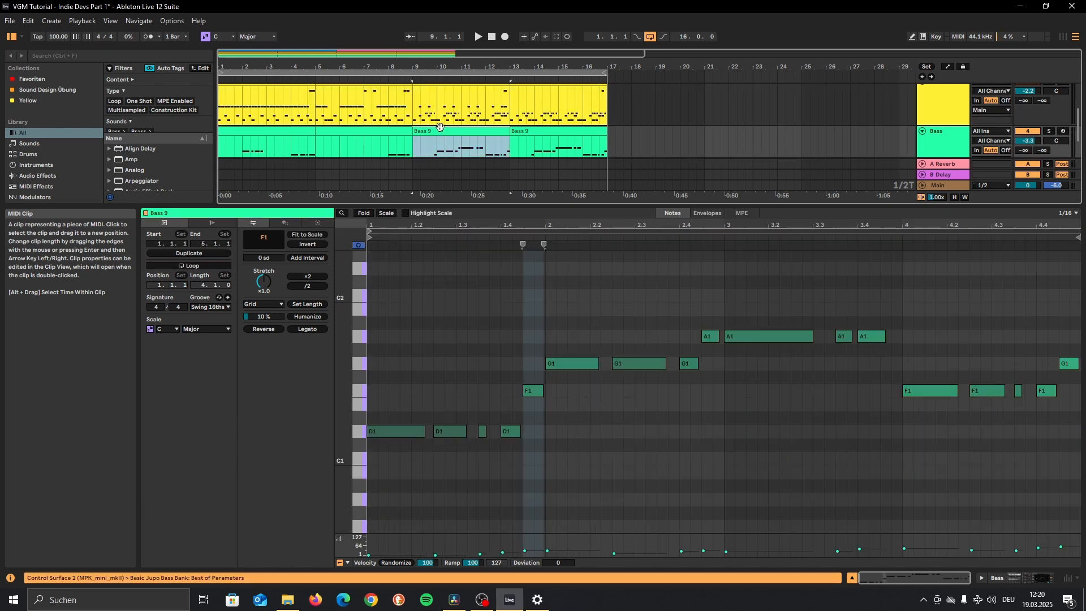
{"action": "scroll", "coordinate": [442, 127], "scroll_direction": "down", "scroll_amount": 1}
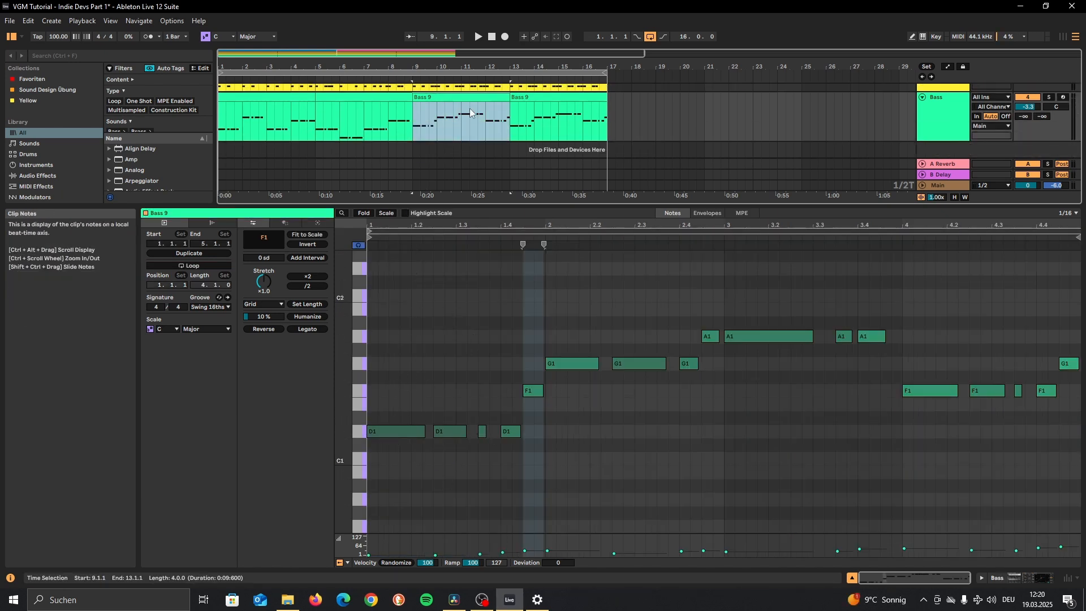
{"action": "scroll", "coordinate": [363, 117], "scroll_direction": "up", "scroll_amount": 1}
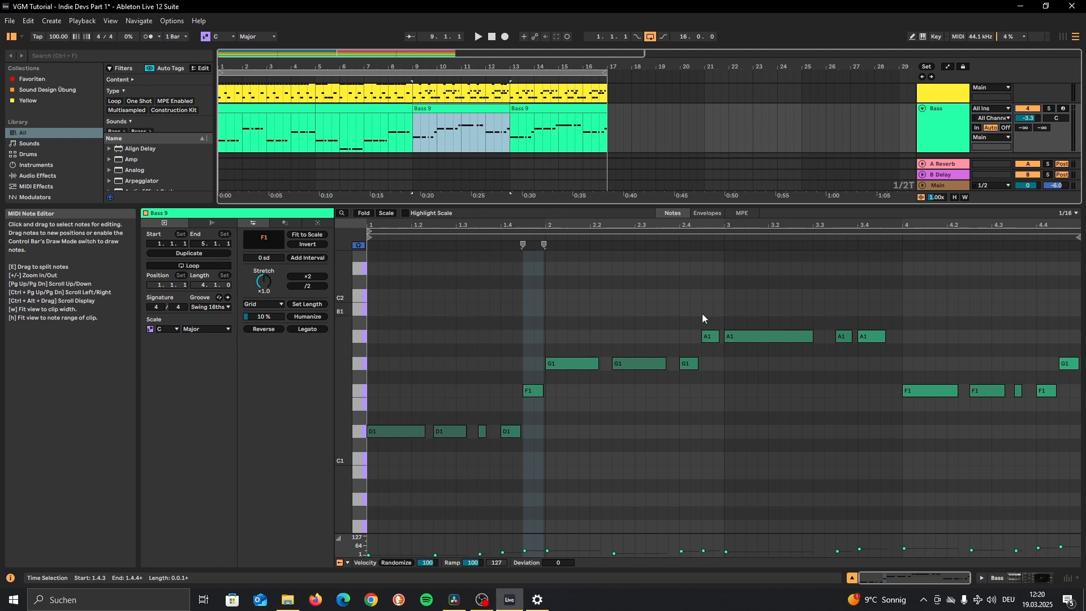
{"action": "scroll", "coordinate": [490, 113], "scroll_direction": "up", "scroll_amount": 2}
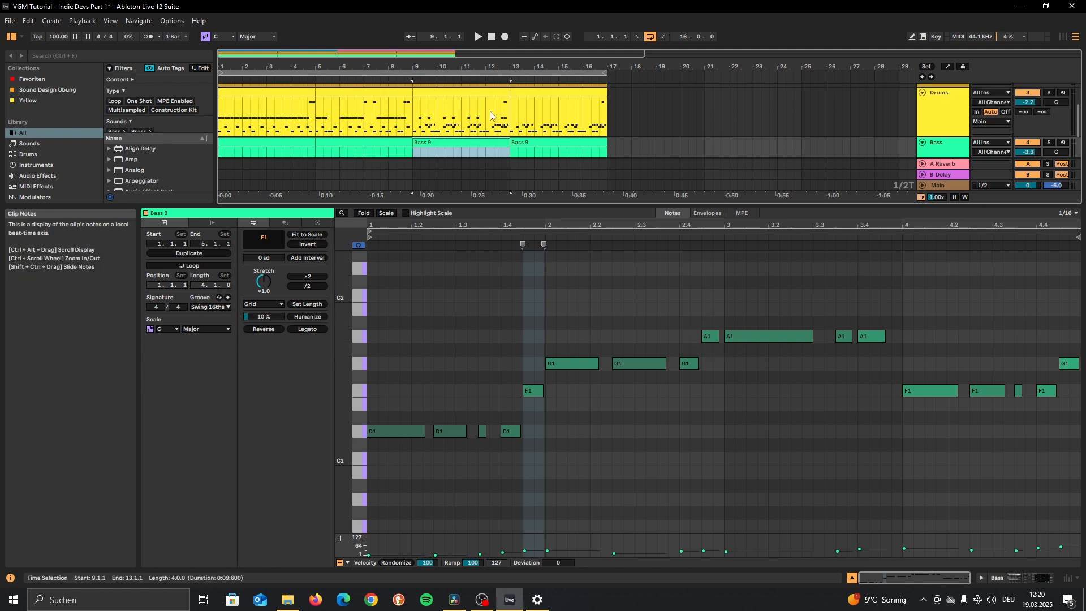
Open the B section's first drum clip and select the cowbell note groups in its first two bars.
{"action": "left_click", "coordinate": [472, 92]}
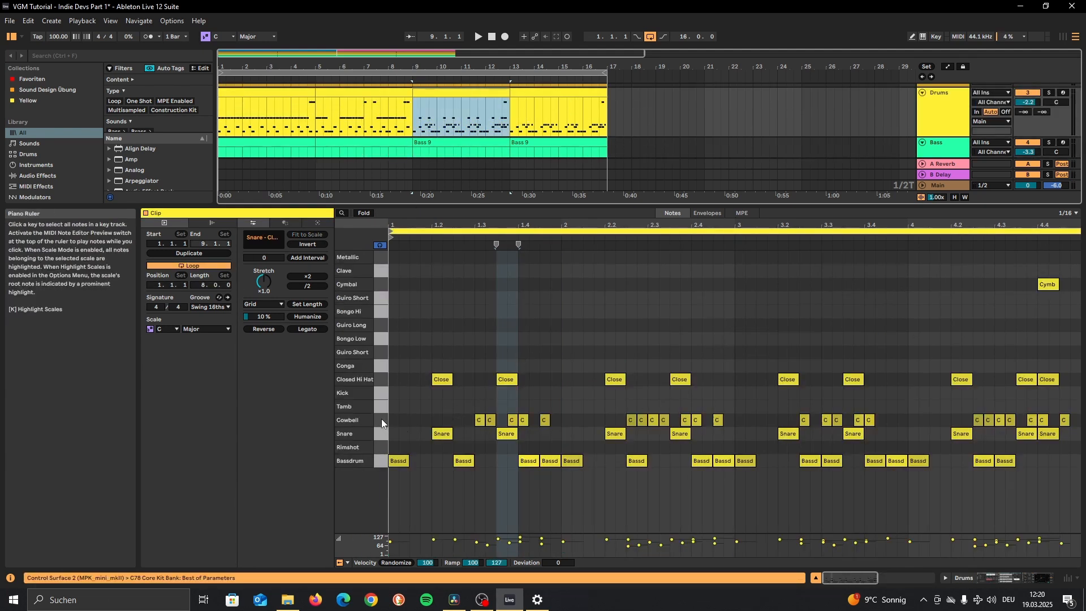
{"action": "left_click", "coordinate": [381, 420]}
{"action": "left_click_drag", "start_coordinate": [481, 405], "coordinate": [552, 416]}
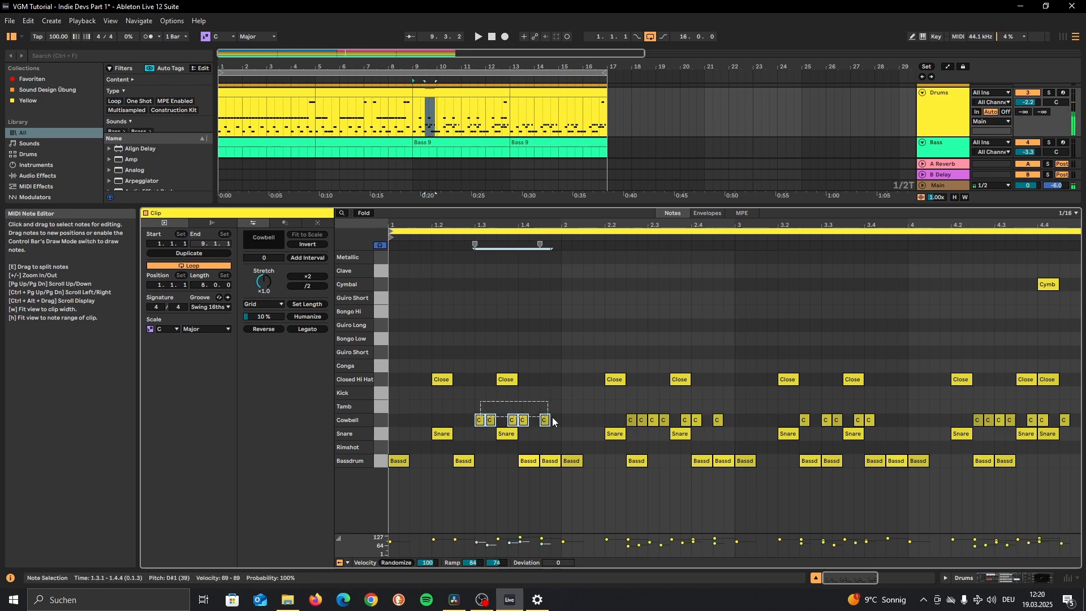
{"action": "left_click_drag", "start_coordinate": [622, 406], "coordinate": [728, 419]}
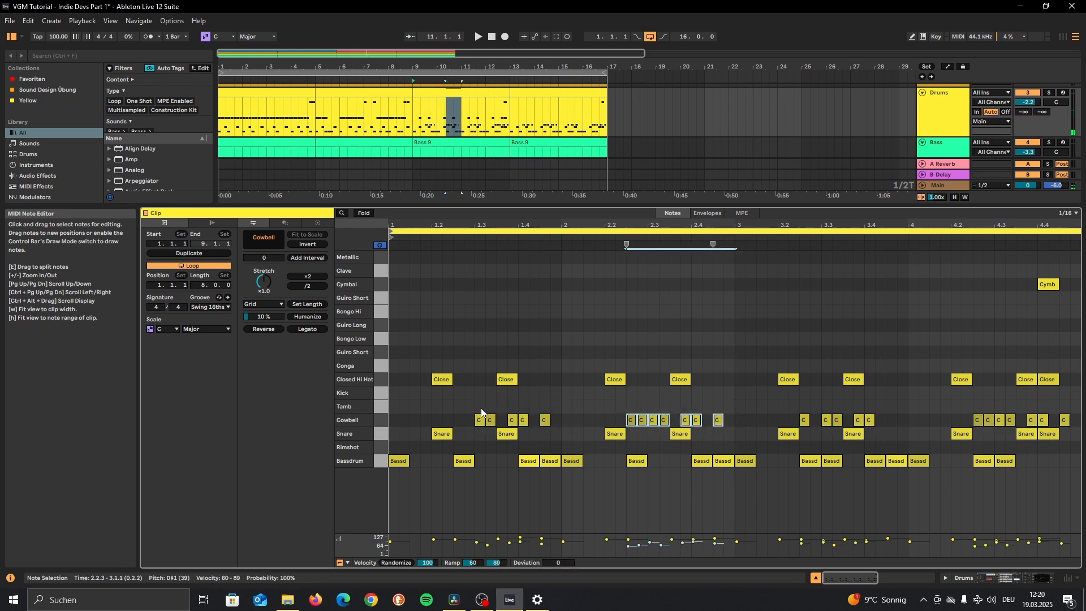
{"action": "left_click_drag", "start_coordinate": [478, 402], "coordinate": [570, 420]}
Open the E Piano clip at bar 9 and reduce the clip view's height so all tracks fit in the arrangement.
{"action": "scroll", "coordinate": [430, 104], "scroll_direction": "up", "scroll_amount": 3}
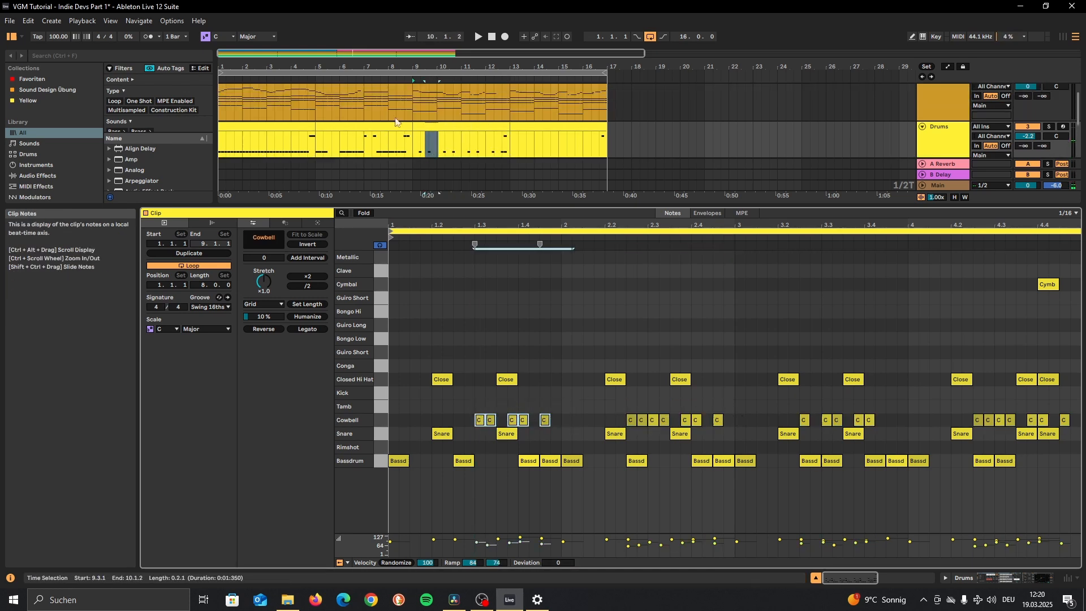
{"action": "left_click", "coordinate": [429, 104]}
{"action": "scroll", "coordinate": [490, 340], "scroll_direction": "up", "scroll_amount": 5}
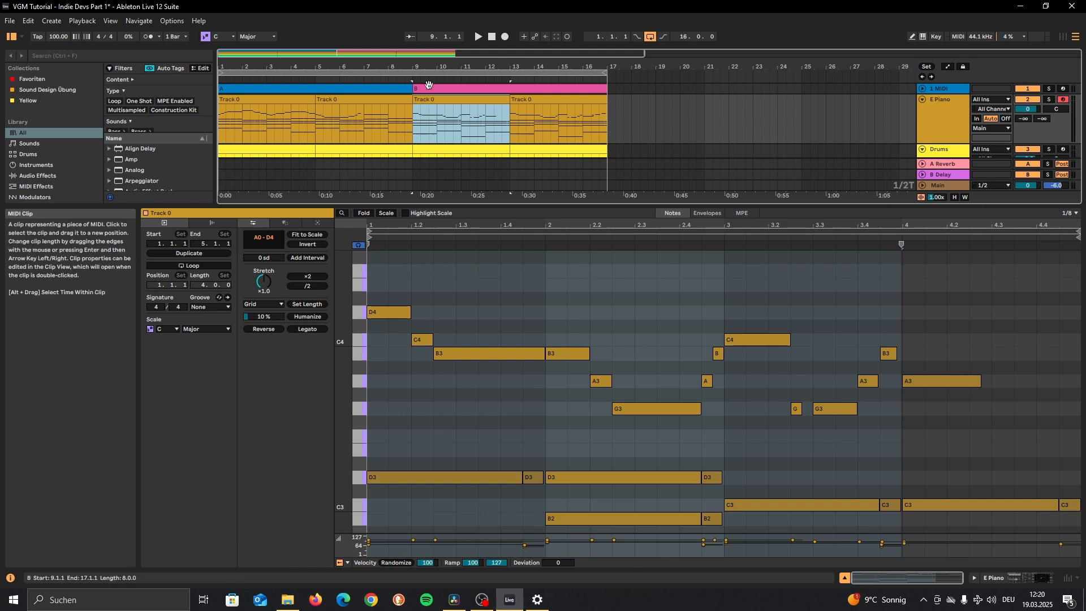
{"action": "scroll", "coordinate": [435, 124], "scroll_direction": "down", "scroll_amount": 3}
{"action": "scroll", "coordinate": [431, 113], "scroll_direction": "down", "scroll_amount": 3}
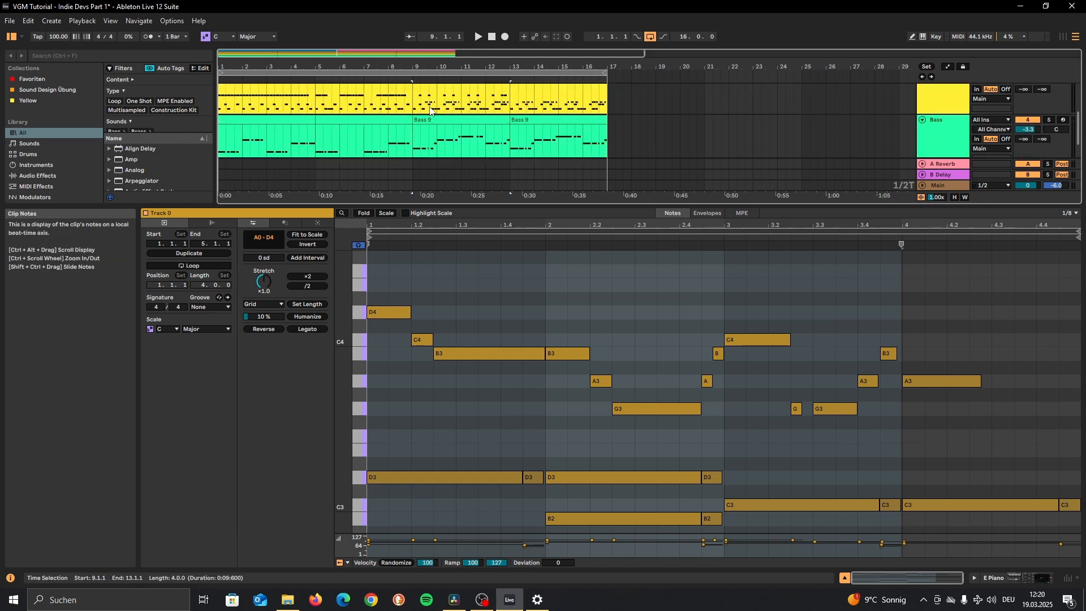
{"action": "left_click_drag", "start_coordinate": [480, 206], "coordinate": [480, 348]}
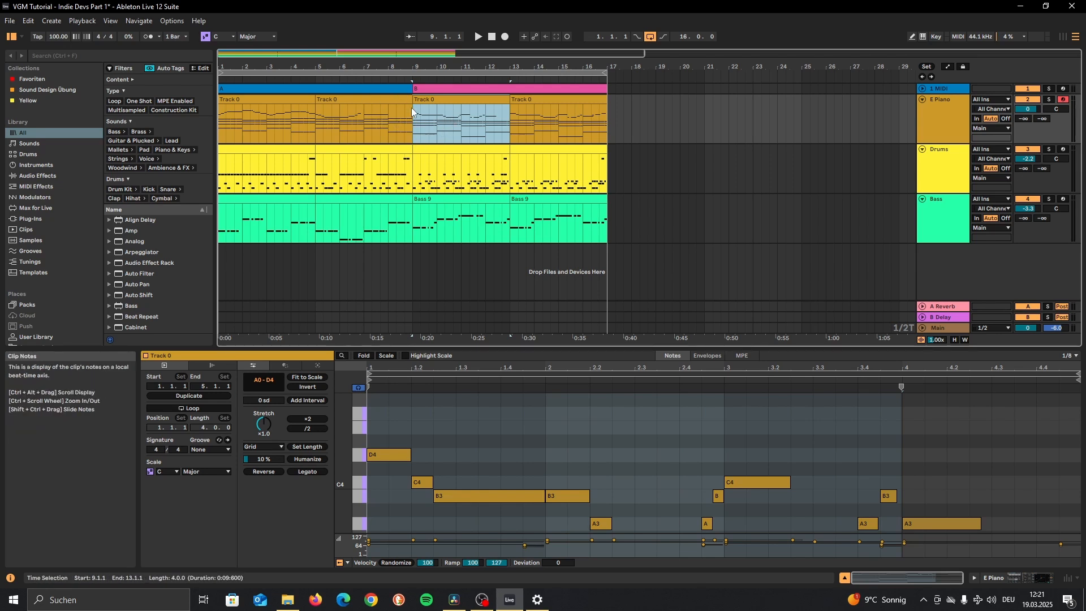
Play the arrangement from the beginning into the B section and stop playback.
{"action": "left_click", "coordinate": [492, 38]}
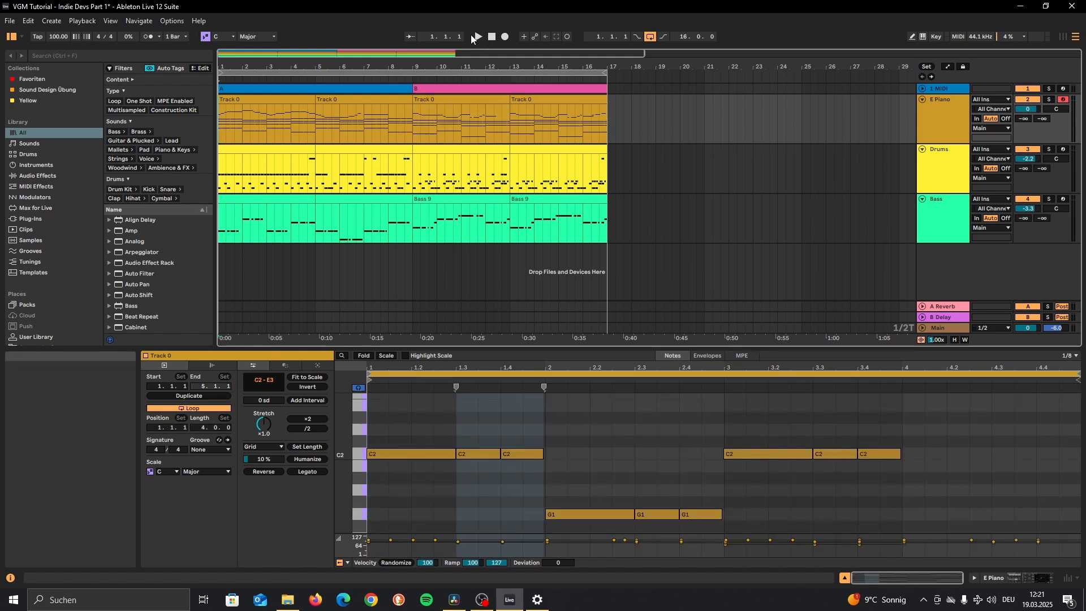
{"action": "left_click", "coordinate": [478, 37]}
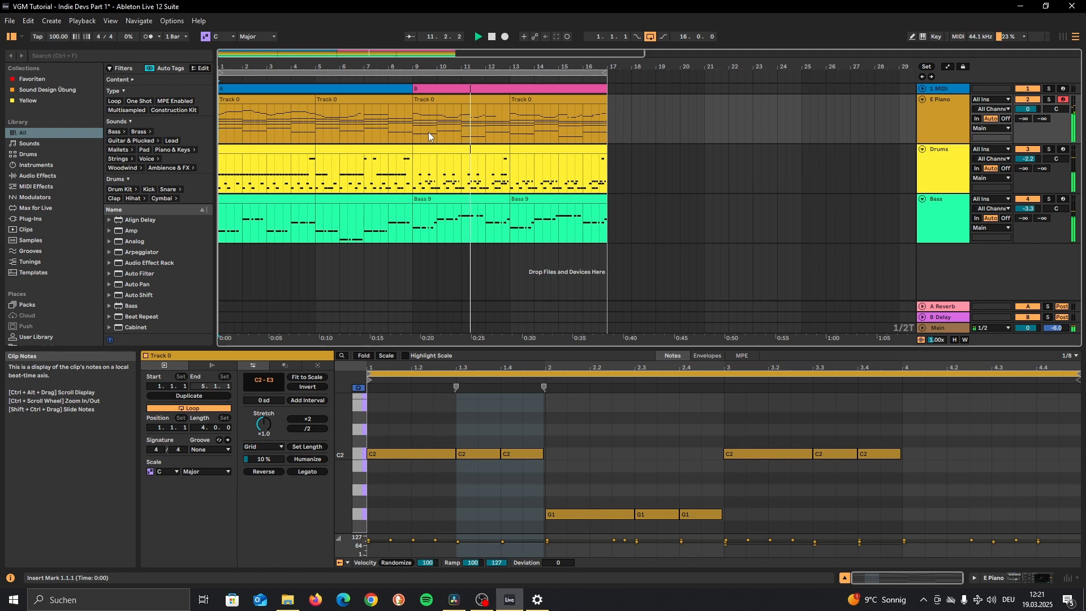
{"action": "left_click", "coordinate": [490, 38]}
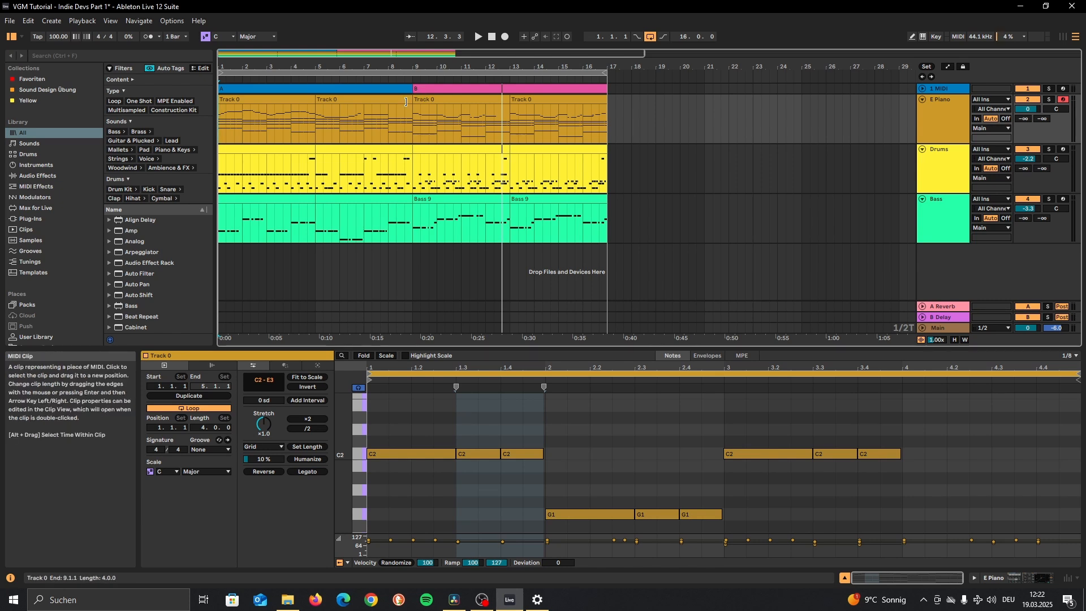
Move the arrangement loop's start to bar 9 so it covers only the B section, and clear the clip selection.
{"action": "left_click", "coordinate": [224, 73]}
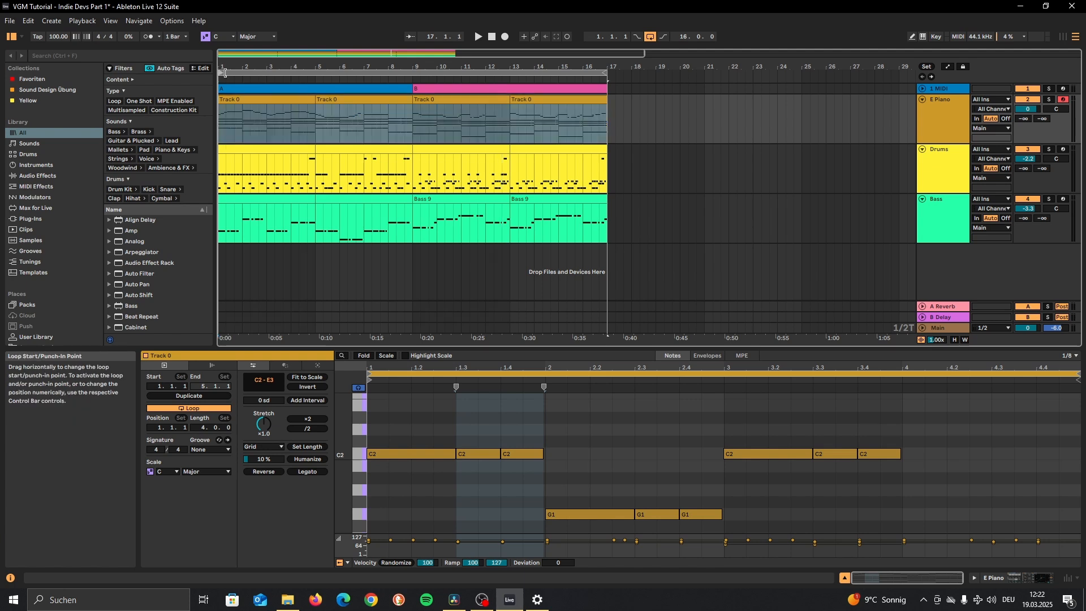
{"action": "left_click_drag", "start_coordinate": [224, 73], "coordinate": [413, 73]}
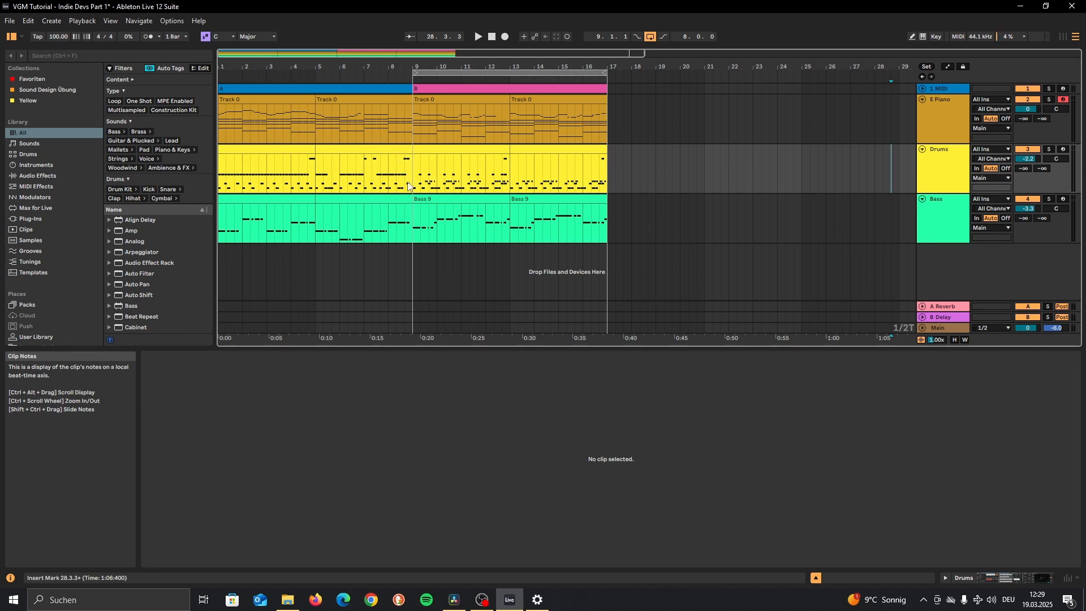
{"action": "left_click", "coordinate": [842, 157]}
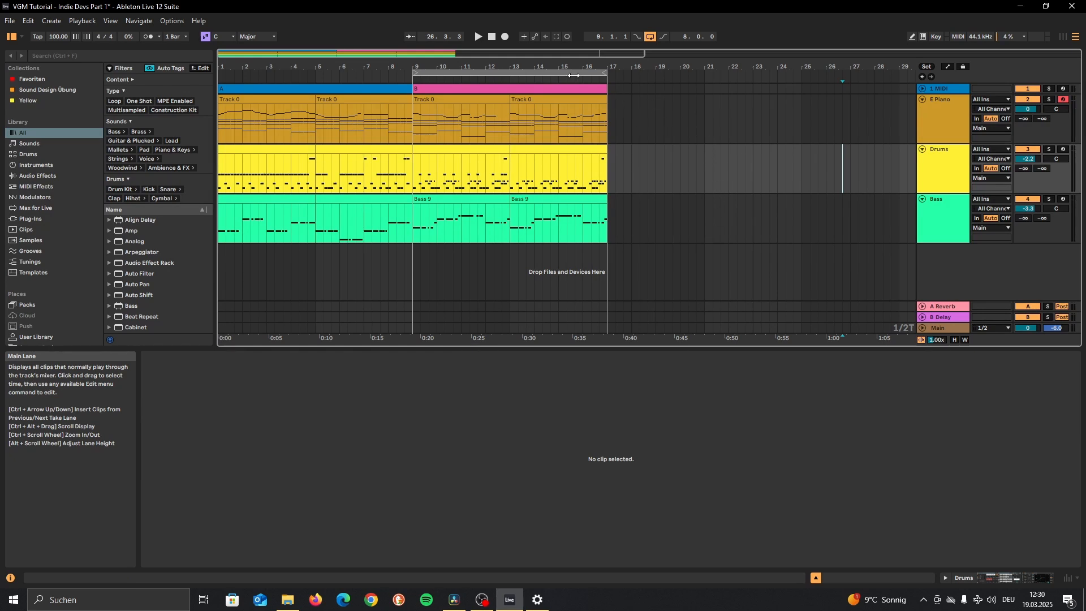
Move the whole B section on all tracks to start at bar 17, and select the A clip on the MIDI track.
{"action": "left_click", "coordinate": [514, 72]}
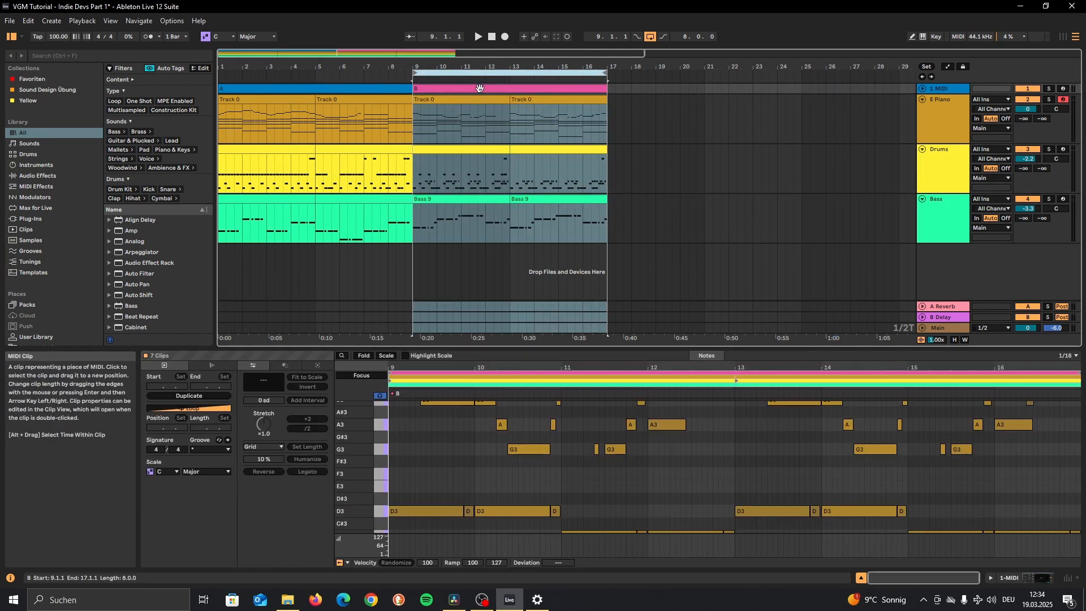
{"action": "left_click_drag", "start_coordinate": [482, 88], "coordinate": [674, 87]}
{"action": "left_click", "coordinate": [351, 88]}
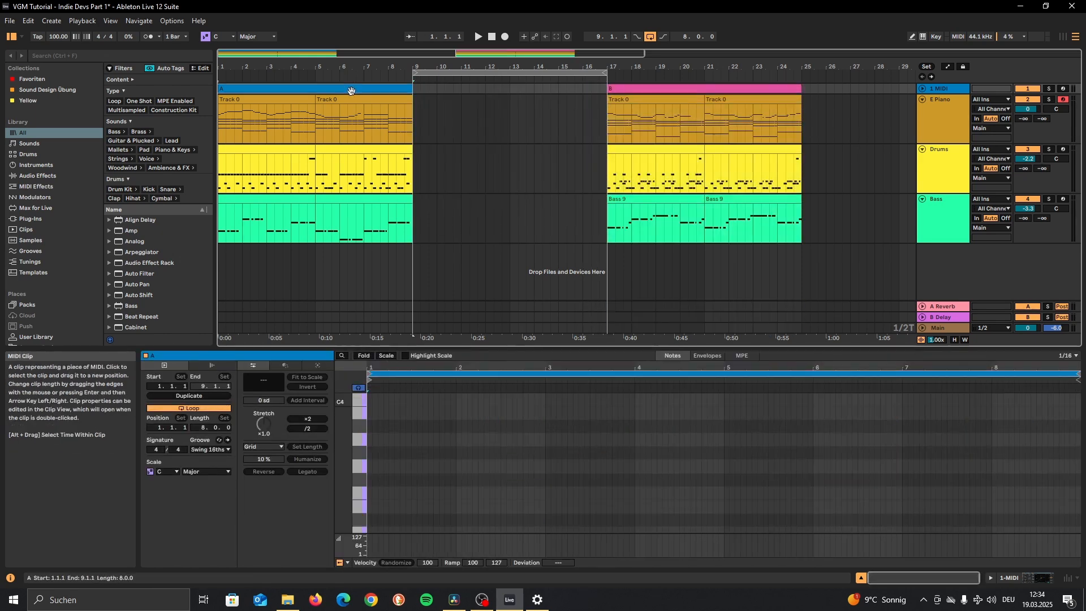
Duplicate the A section on all tracks to bar 9, and place another copy of it after the B section at bar 25.
{"action": "left_click", "coordinate": [386, 197], "text": "shift"}
{"action": "key", "text": "ctrl+d"}
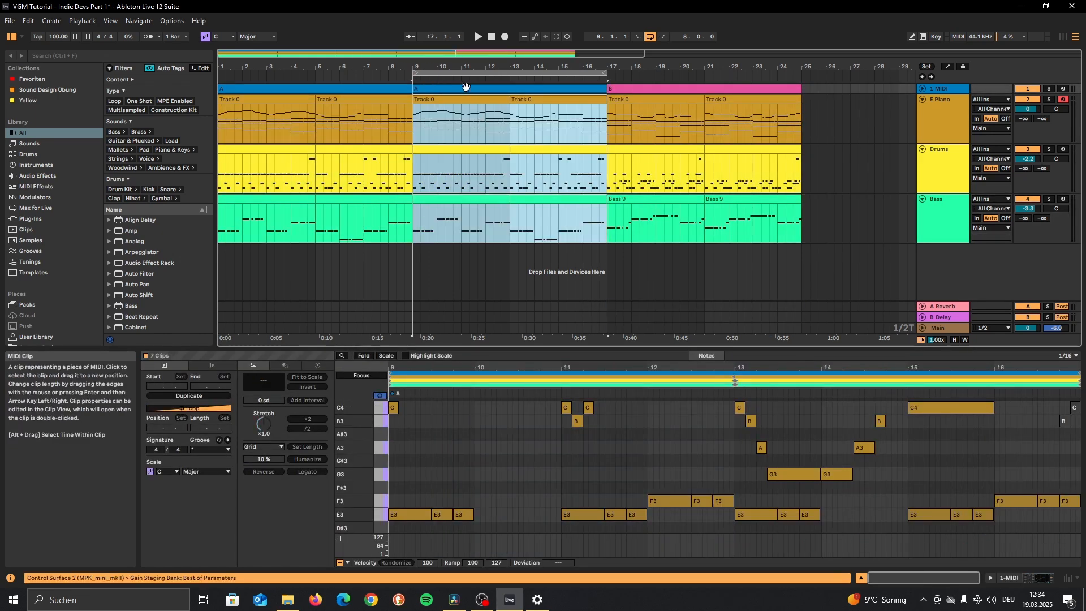
{"action": "left_click_drag", "start_coordinate": [485, 89], "coordinate": [873, 93]}
{"action": "left_click_drag", "start_coordinate": [809, 68], "coordinate": [809, 54]}
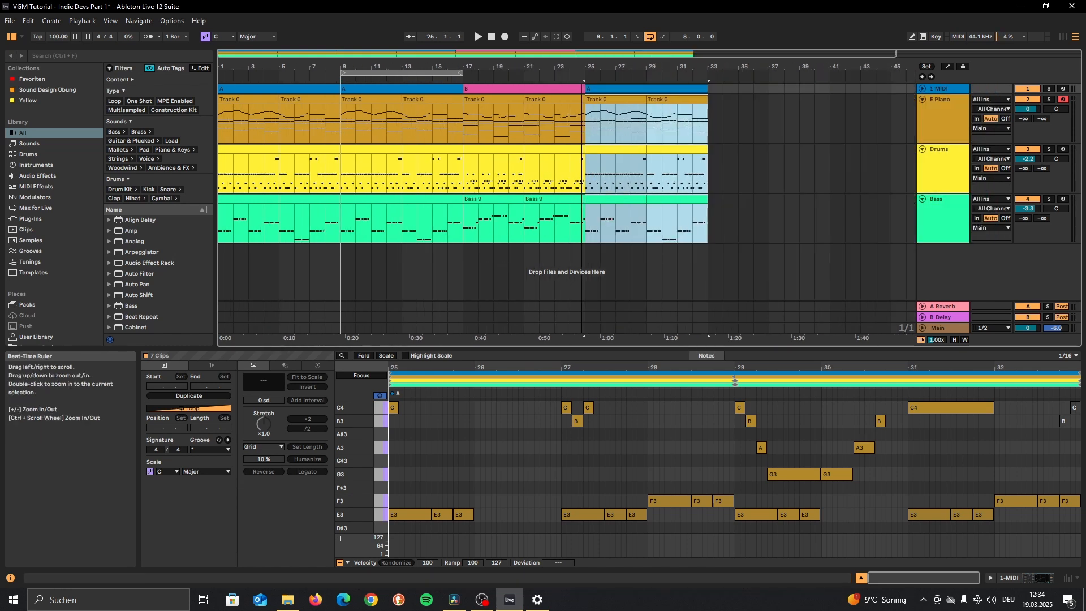
{"action": "left_click_drag", "start_coordinate": [580, 63], "coordinate": [579, 66]}
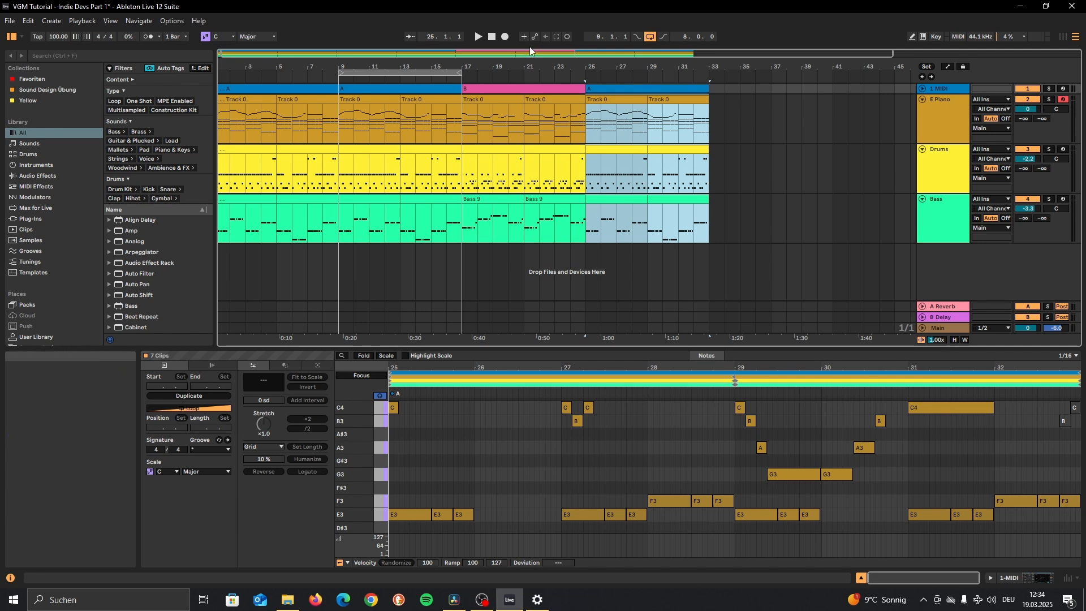
{"action": "left_click", "coordinate": [637, 90]}
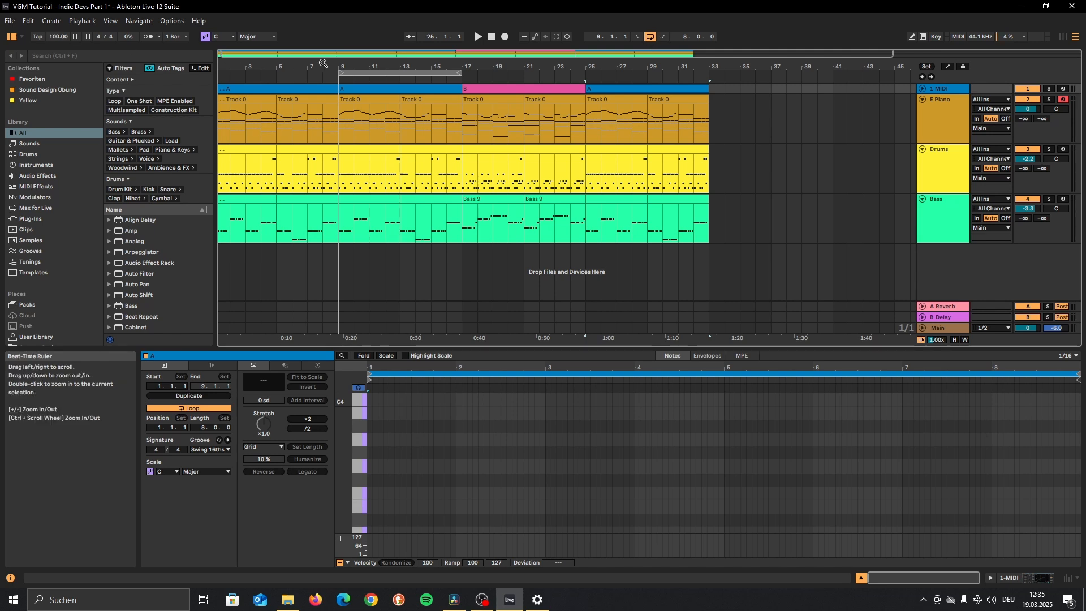
Set the arrangement loop to cover the whole song from bar 1 with a length of 32 bars.
{"action": "left_click", "coordinate": [371, 89]}
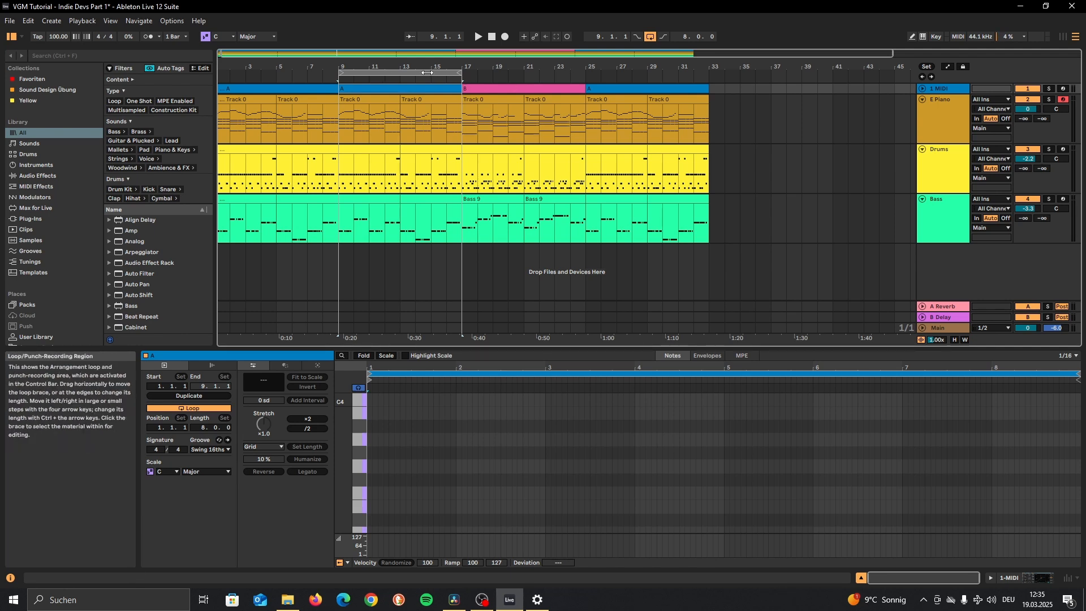
{"action": "left_click_drag", "start_coordinate": [439, 74], "coordinate": [316, 69]}
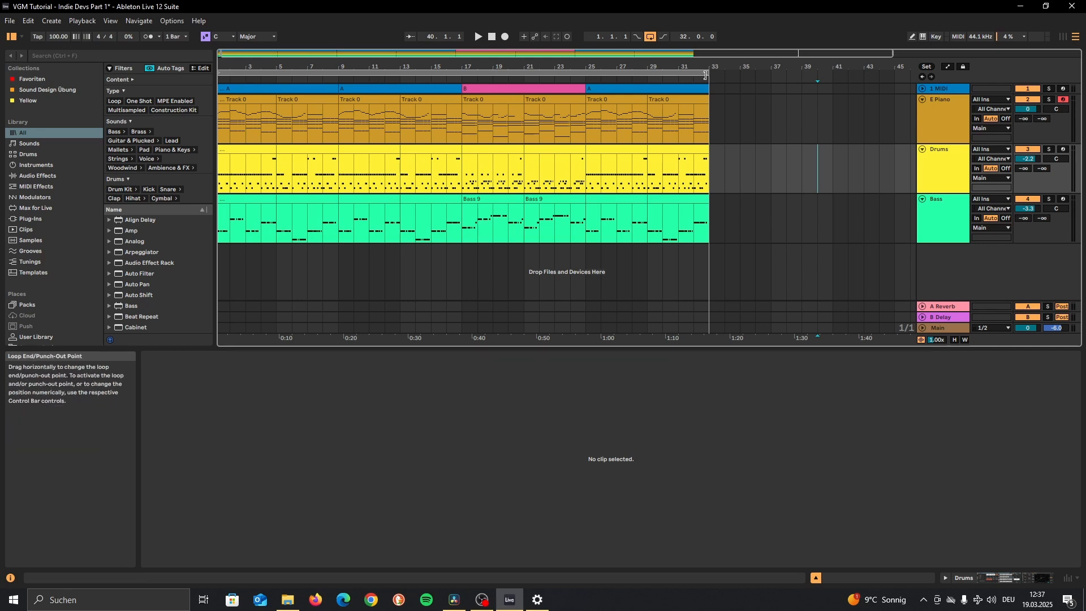
{"action": "left_click_drag", "start_coordinate": [708, 73], "coordinate": [461, 76]}
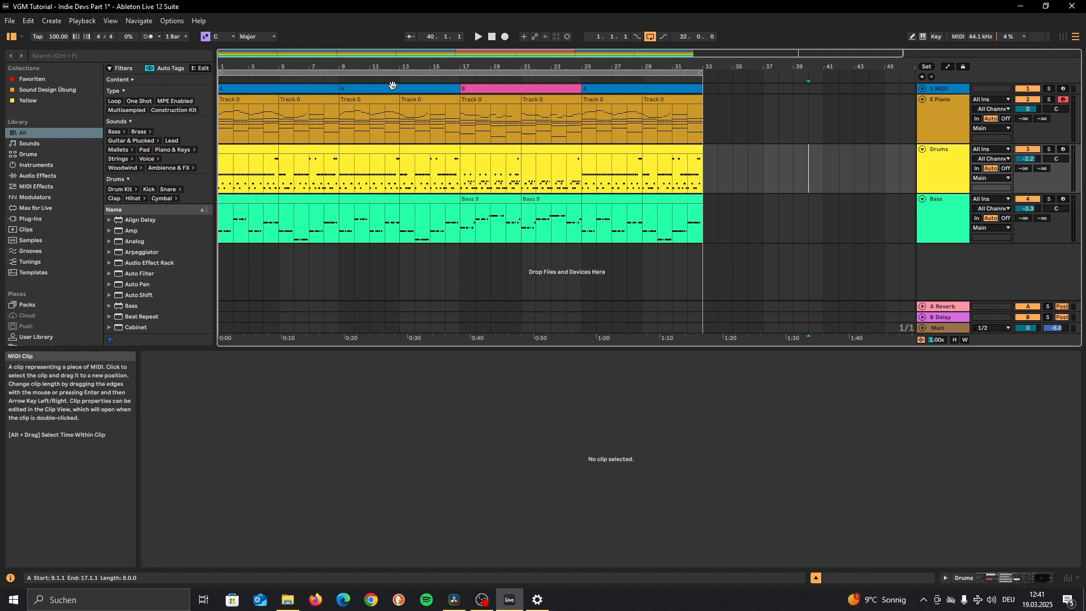
Deactivate the two drum clips in the first A section, bars 1 to 9.
{"action": "left_click", "coordinate": [338, 174]}
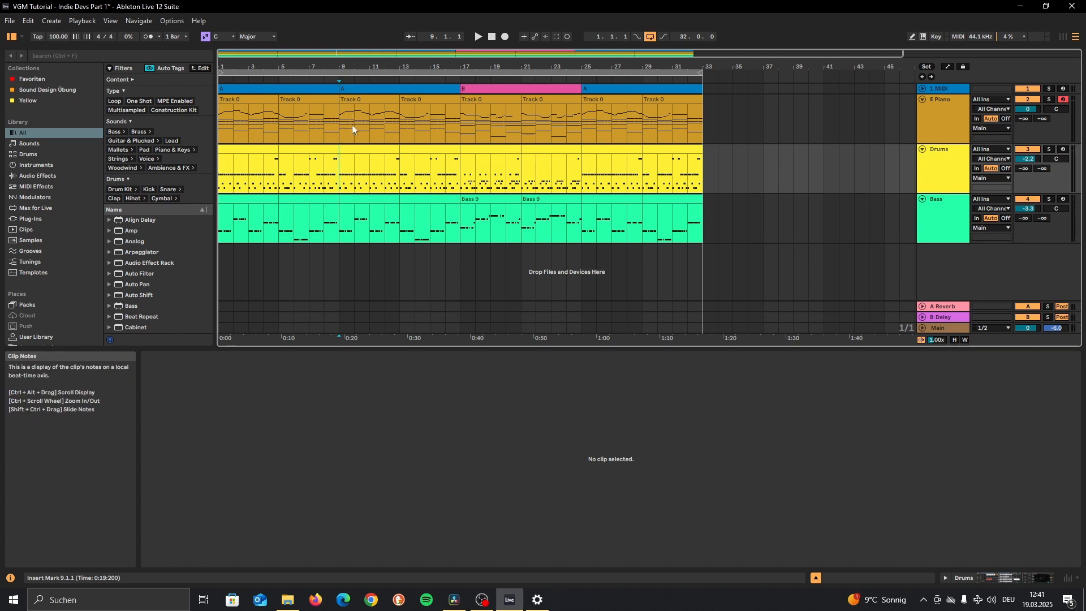
{"action": "left_click", "coordinate": [337, 227]}
{"action": "left_click", "coordinate": [341, 176]}
{"action": "left_click", "coordinate": [344, 129]}
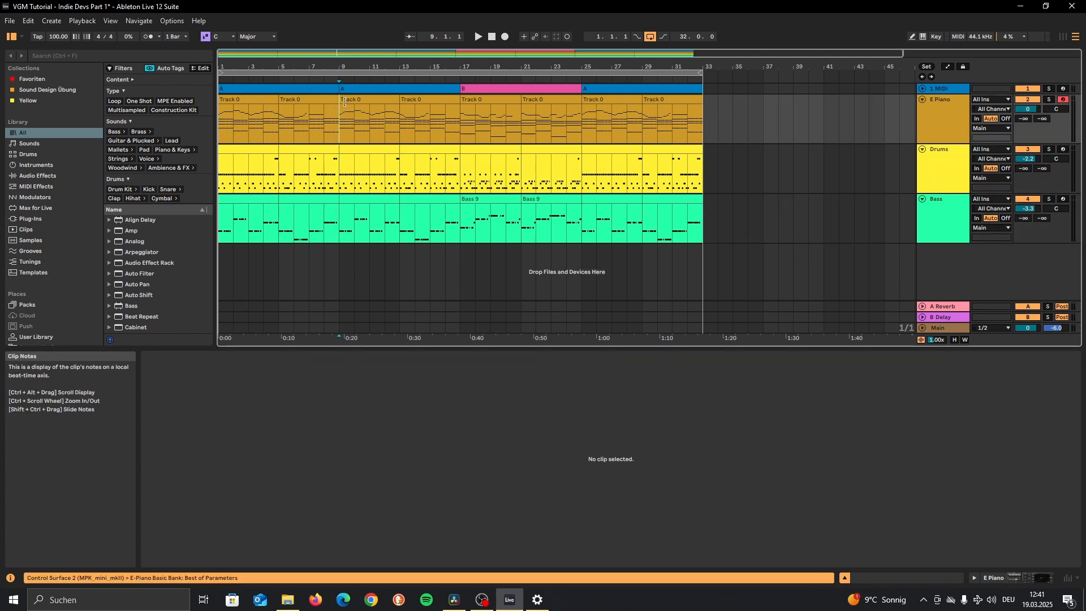
{"action": "left_click", "coordinate": [304, 150]}
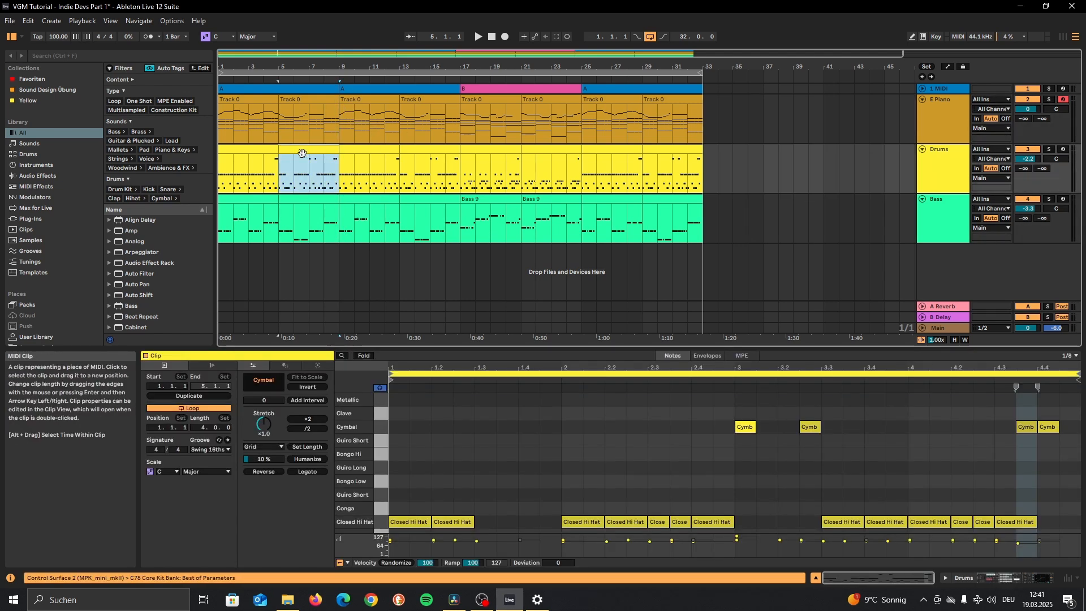
{"action": "left_click", "coordinate": [255, 149]}
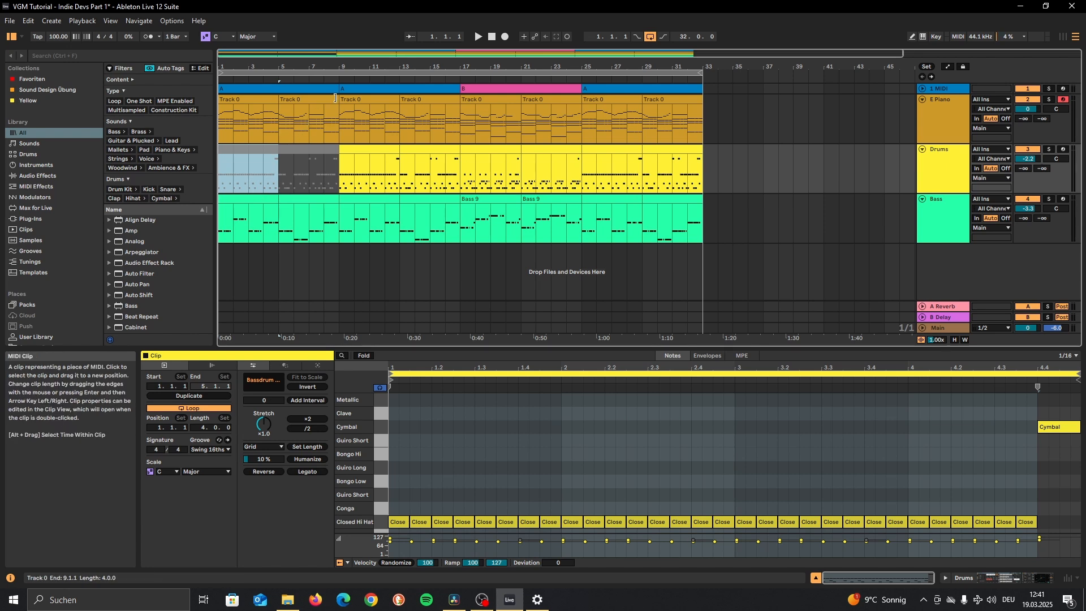
{"action": "left_click", "coordinate": [336, 137]}
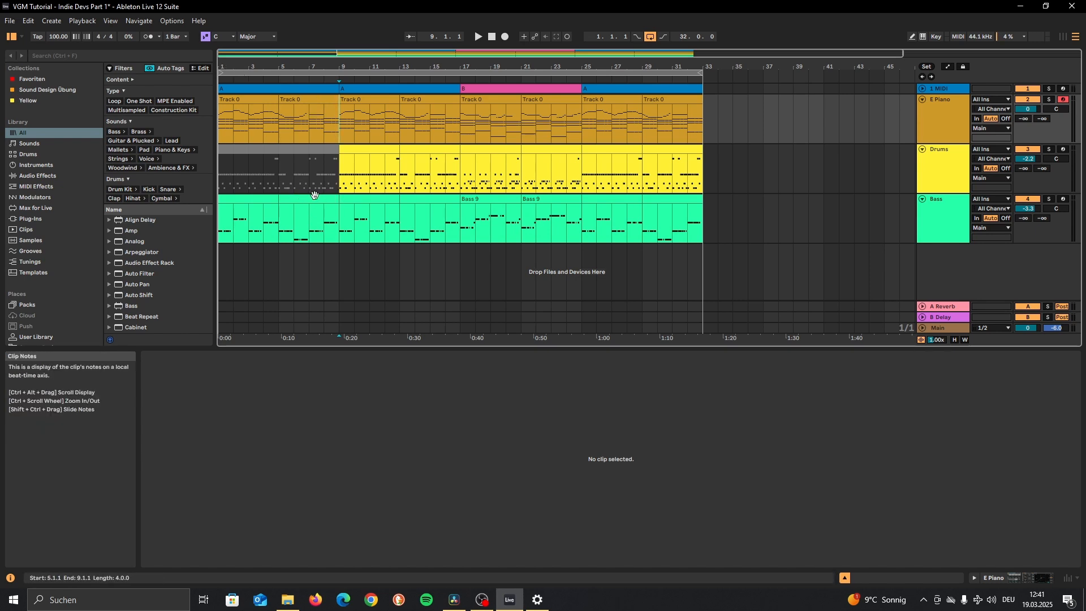
Open the bass clip at bar 1 in an enlarged clip view and lengthen the first C1 and G1 notes to fill bars 1 and 2.
{"action": "left_click", "coordinate": [242, 199]}
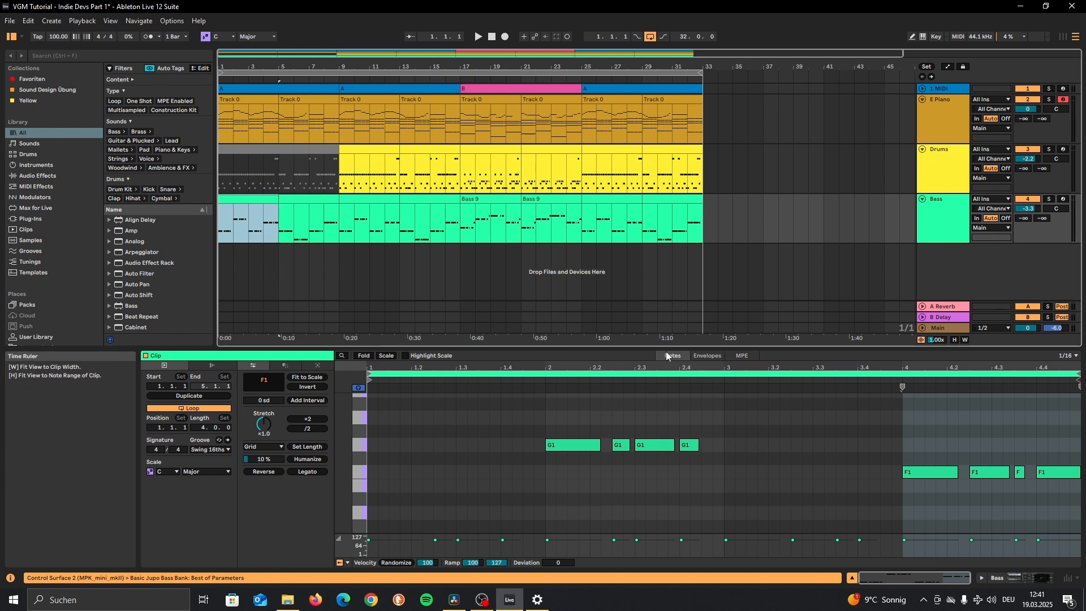
{"action": "left_click_drag", "start_coordinate": [650, 348], "coordinate": [636, 213]}
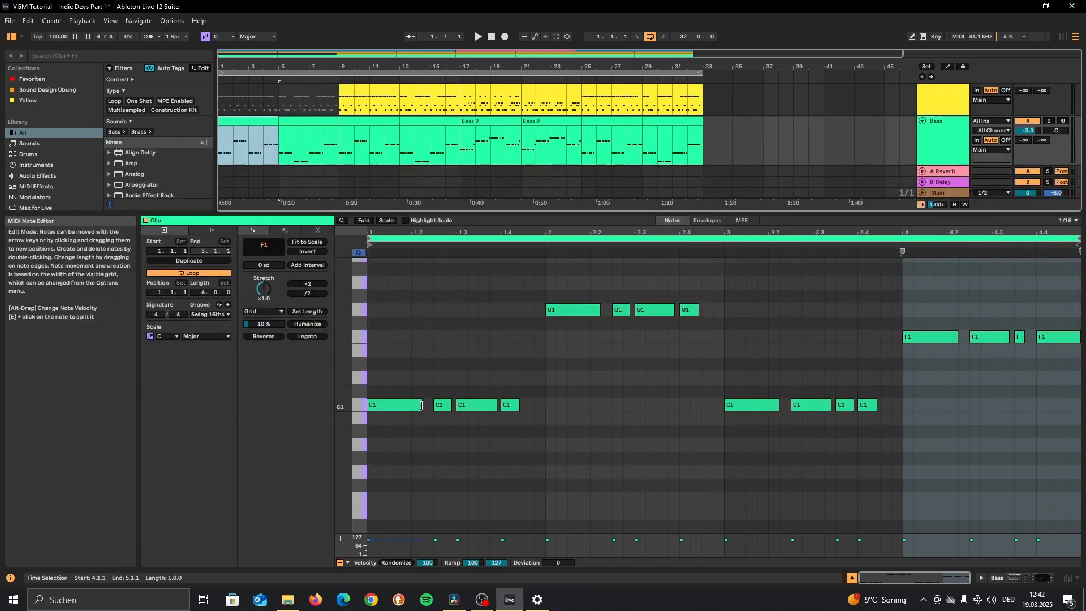
{"action": "left_click", "coordinate": [419, 405]}
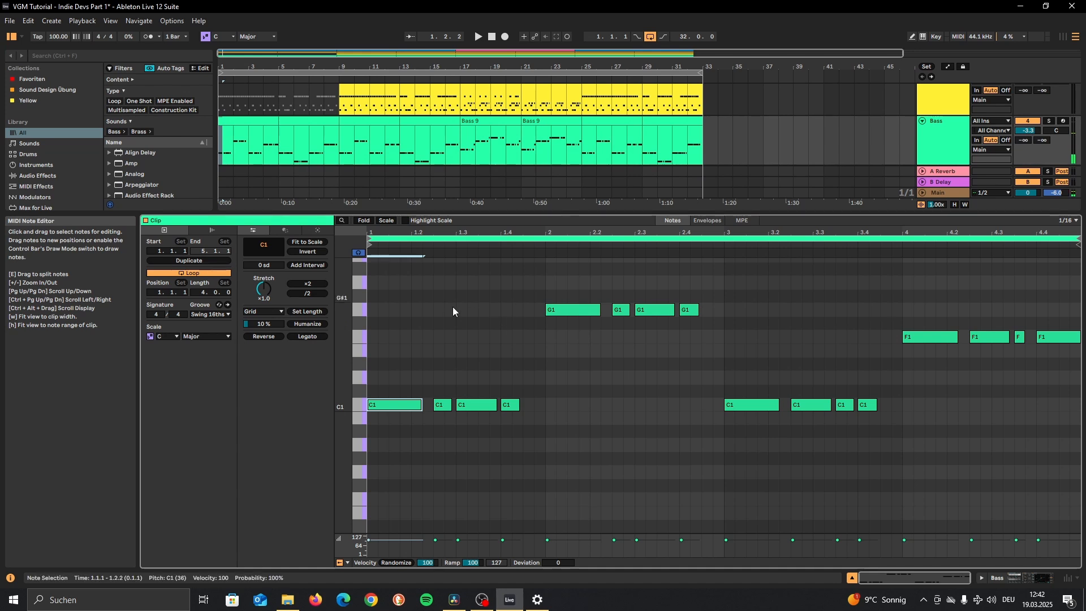
{"action": "left_click_drag", "start_coordinate": [420, 405], "coordinate": [533, 405]}
{"action": "left_click", "coordinate": [599, 309]}
{"action": "left_click_drag", "start_coordinate": [599, 309], "coordinate": [712, 309]}
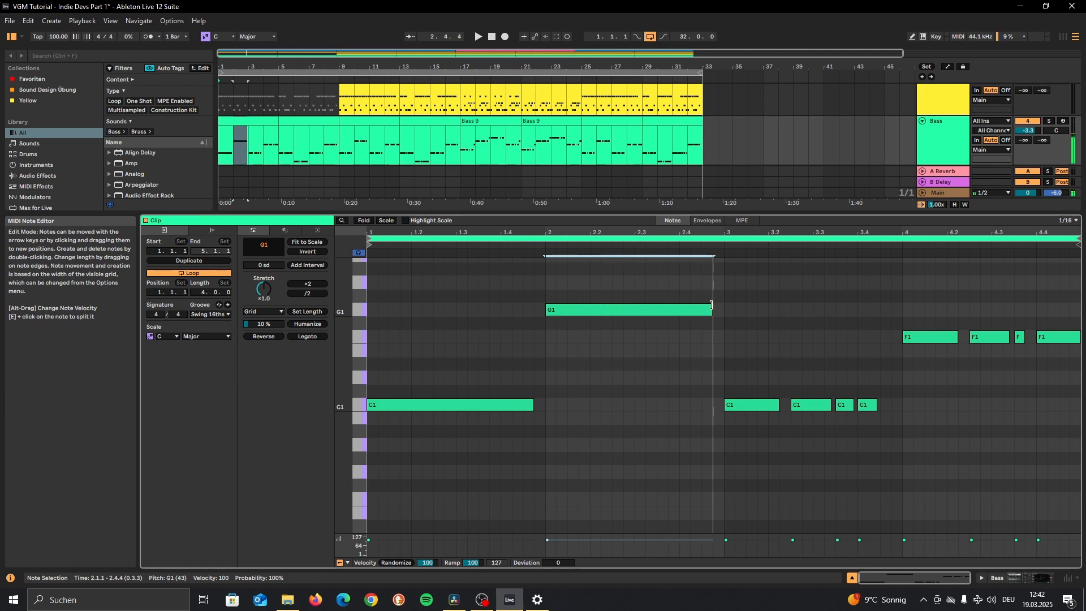
Replace the repeated C1 notes in bar 3 of the bass clip with one sustained C1 note filling the bar.
{"action": "left_click_drag", "start_coordinate": [745, 384], "coordinate": [859, 439]}
{"action": "left_click_drag", "start_coordinate": [778, 405], "coordinate": [857, 405]}
{"action": "left_click_drag", "start_coordinate": [774, 368], "coordinate": [899, 405]}
{"action": "key", "text": "ctrl+j"}
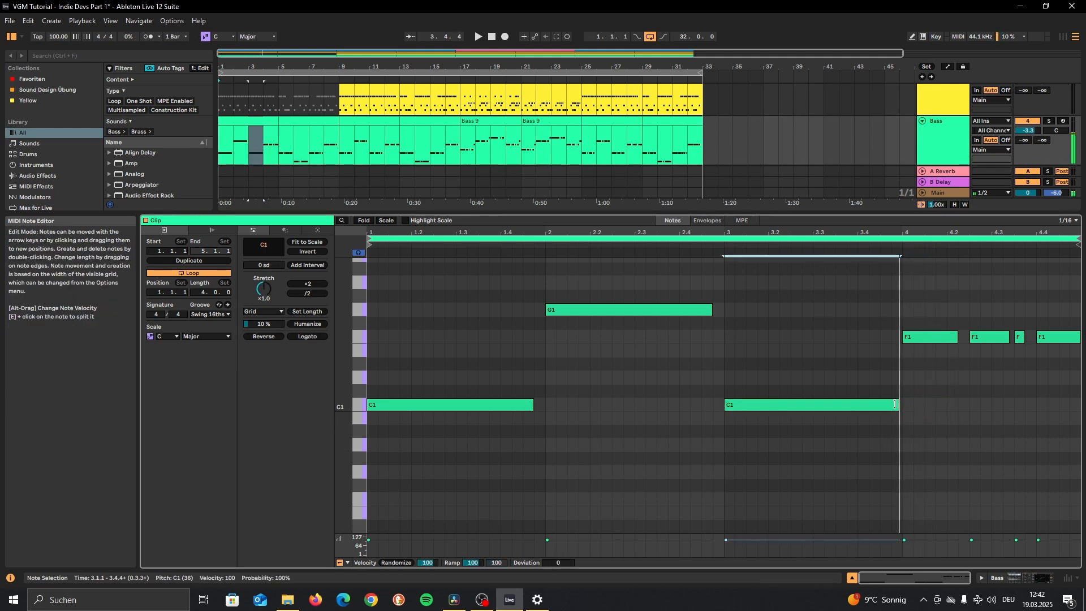
Open the bass clip at bar 5 and reduce the clip view's height so all tracks fit in the arrangement.
{"action": "left_click", "coordinate": [319, 136]}
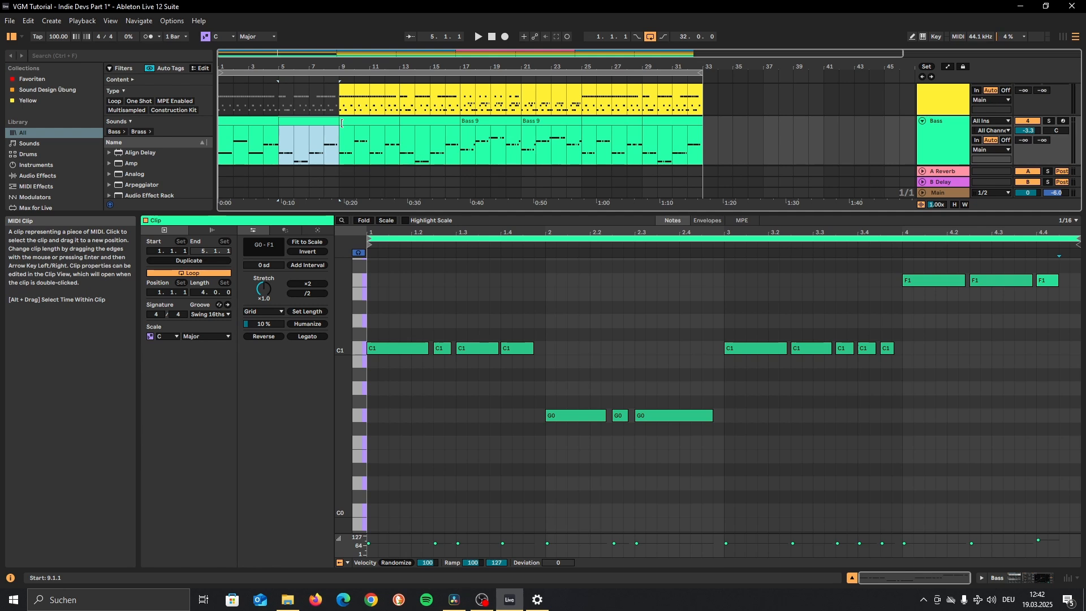
{"action": "left_click_drag", "start_coordinate": [533, 214], "coordinate": [543, 341]}
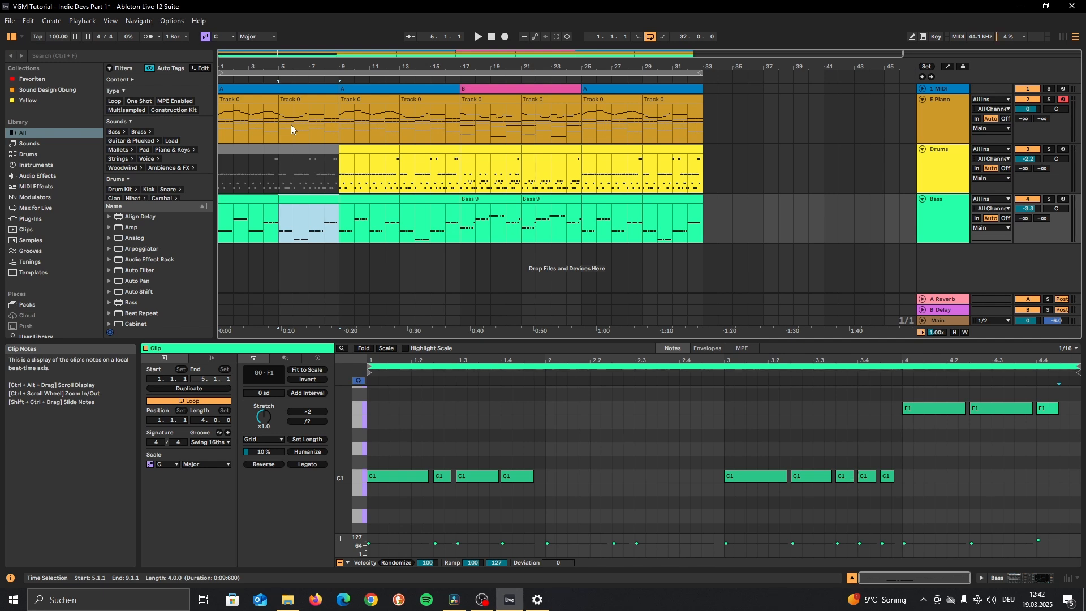
Try limiting the arrangement loop to the first A section, bars 1 to 9, and extend the loop back to bar 33.
{"action": "left_click", "coordinate": [368, 88]}
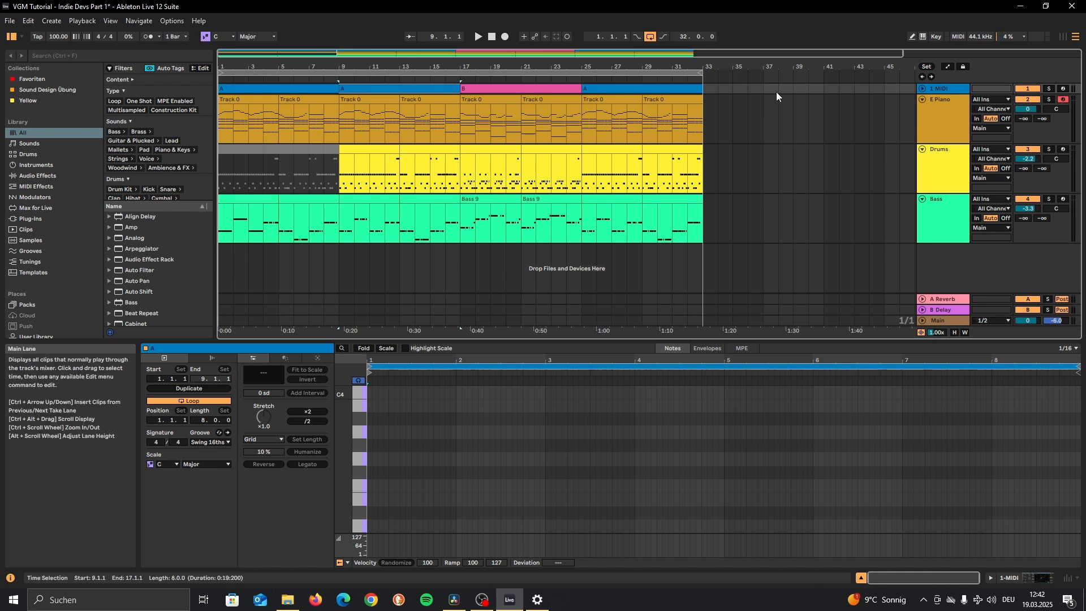
{"action": "left_click_drag", "start_coordinate": [699, 74], "coordinate": [340, 74]}
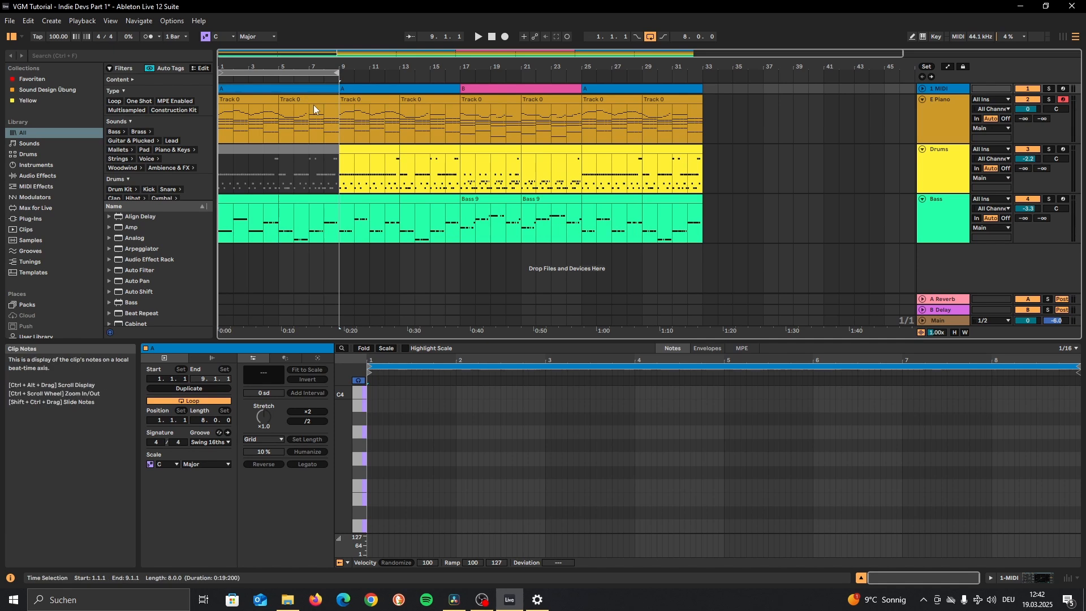
{"action": "left_click_drag", "start_coordinate": [336, 69], "coordinate": [703, 71]}
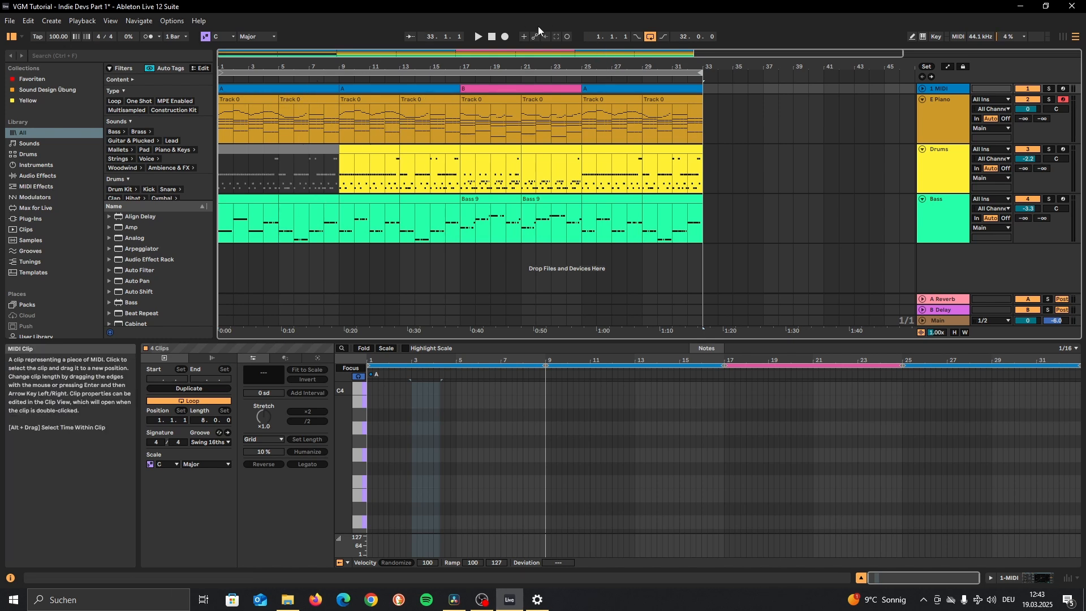
Play the arrangement from the beginning past the drum entrance at bar 9 and stop playback.
{"action": "left_click", "coordinate": [490, 39]}
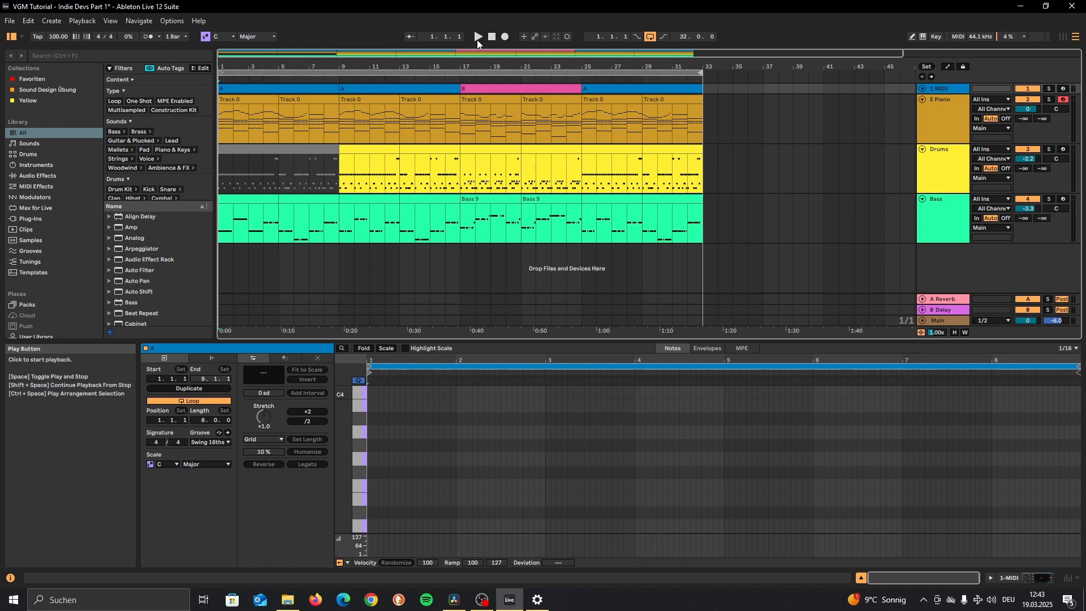
{"action": "left_click", "coordinate": [478, 38]}
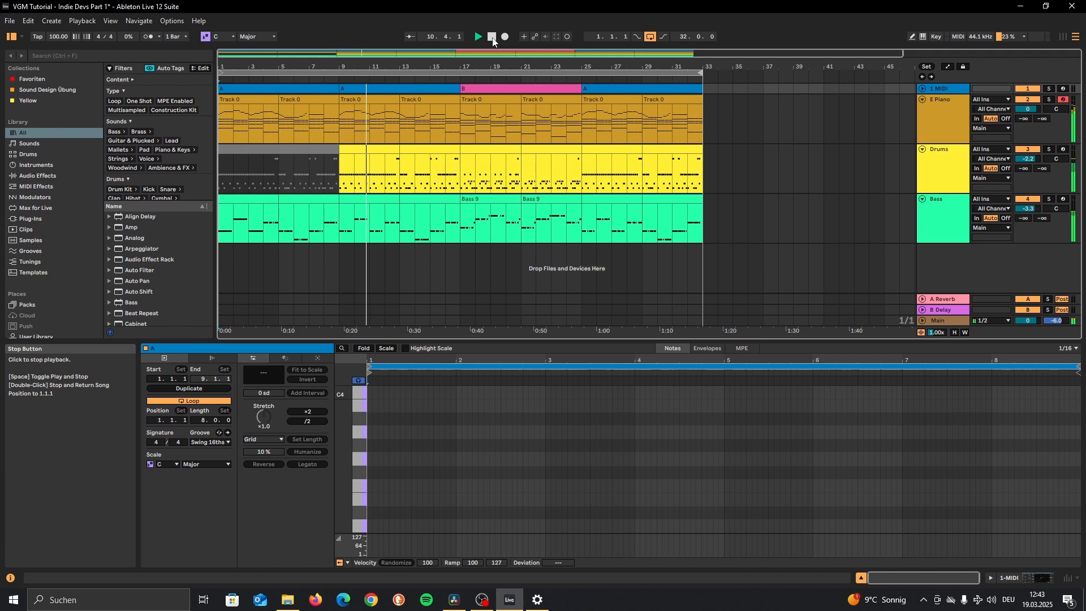
{"action": "left_click", "coordinate": [493, 38]}
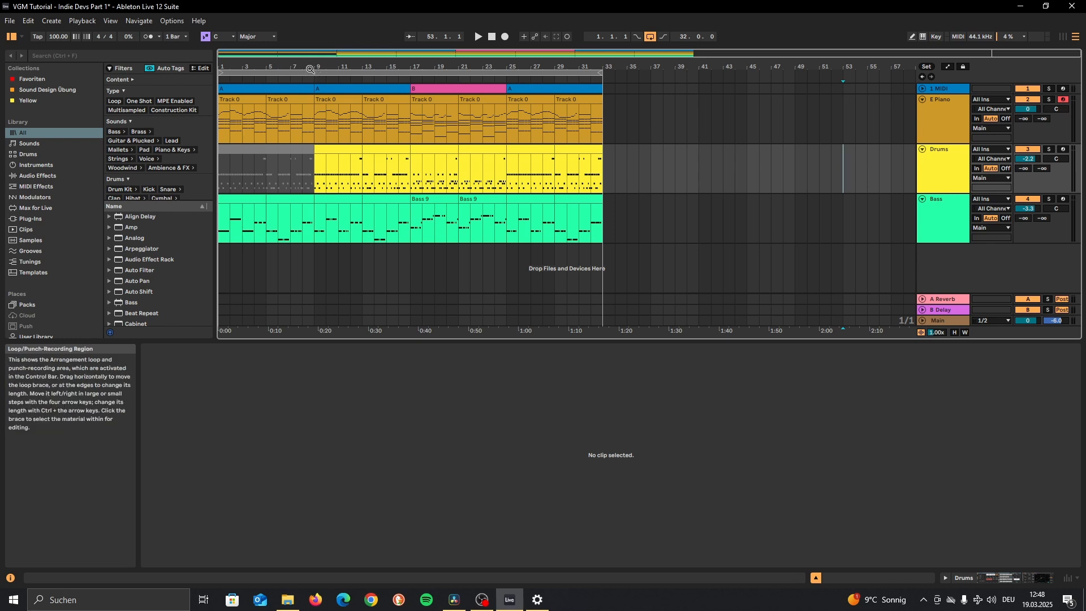
Open the drum clip at bar 9 and examine its hi-hat, snare and bass drum pattern.
{"action": "left_click_drag", "start_coordinate": [310, 66], "coordinate": [347, 67]}
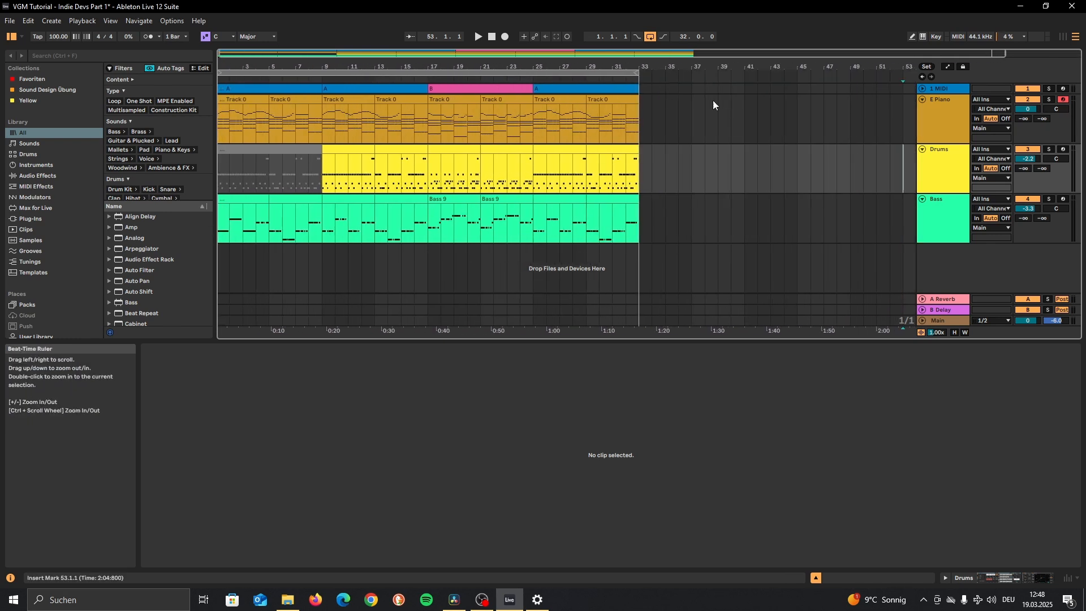
{"action": "left_click_drag", "start_coordinate": [626, 63], "coordinate": [588, 64]}
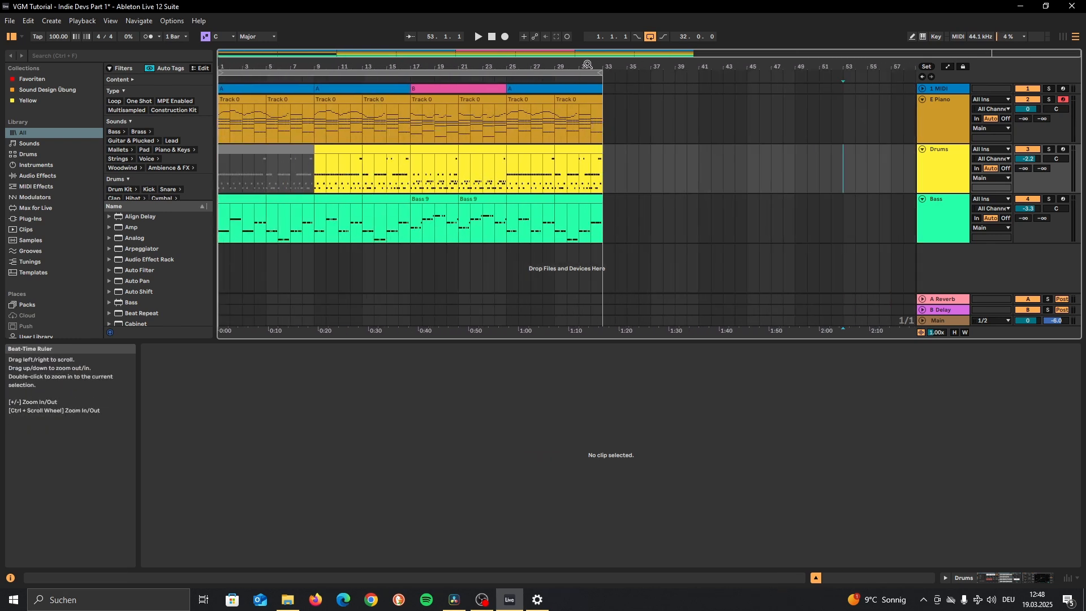
{"action": "left_click_drag", "start_coordinate": [296, 73], "coordinate": [300, 108]}
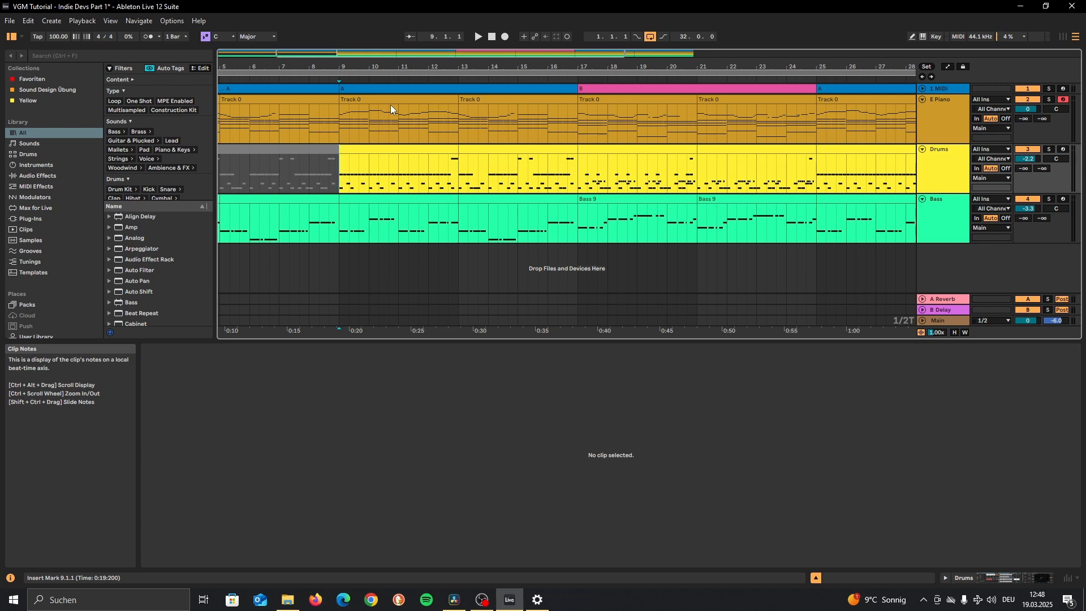
{"action": "left_click_drag", "start_coordinate": [330, 66], "coordinate": [420, 56]}
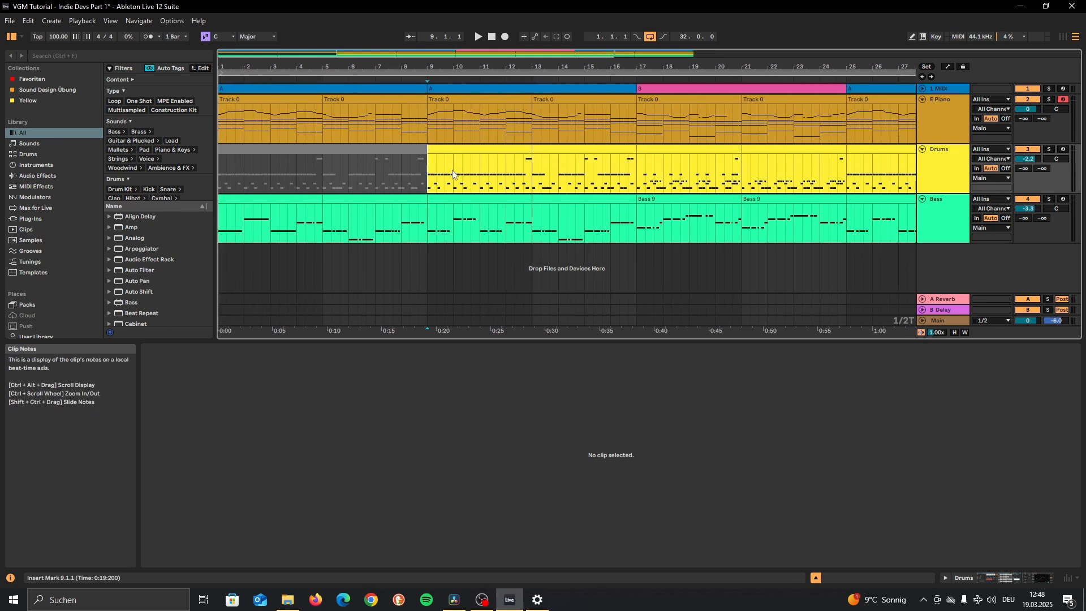
{"action": "left_click", "coordinate": [473, 149]}
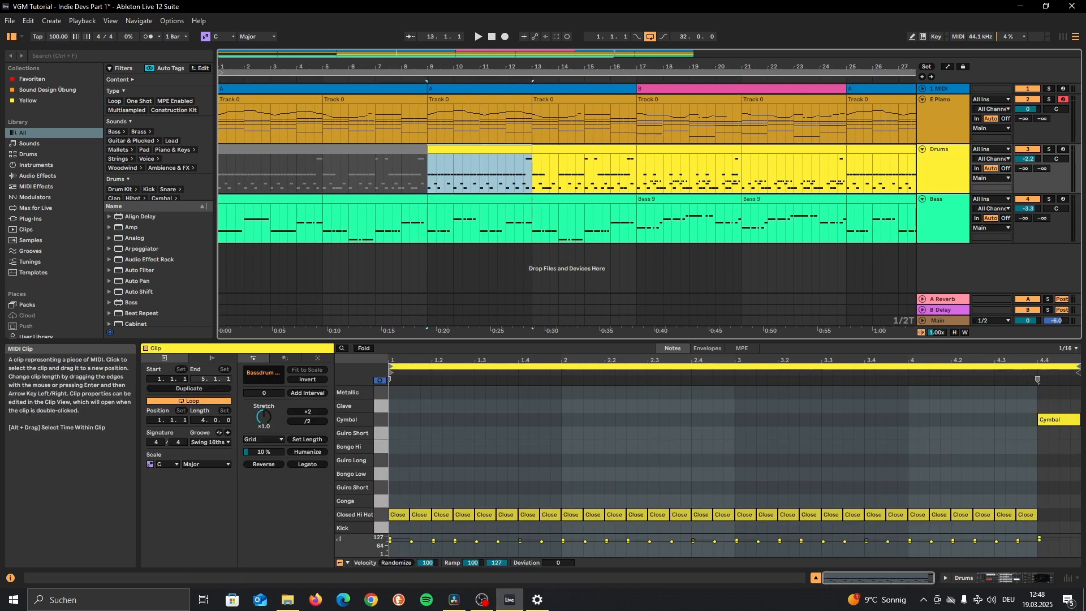
{"action": "scroll", "coordinate": [467, 446], "scroll_direction": "down", "scroll_amount": 3}
{"action": "scroll", "coordinate": [467, 447], "scroll_direction": "up", "scroll_amount": 2}
{"action": "scroll", "coordinate": [467, 447], "scroll_direction": "down", "scroll_amount": 3}
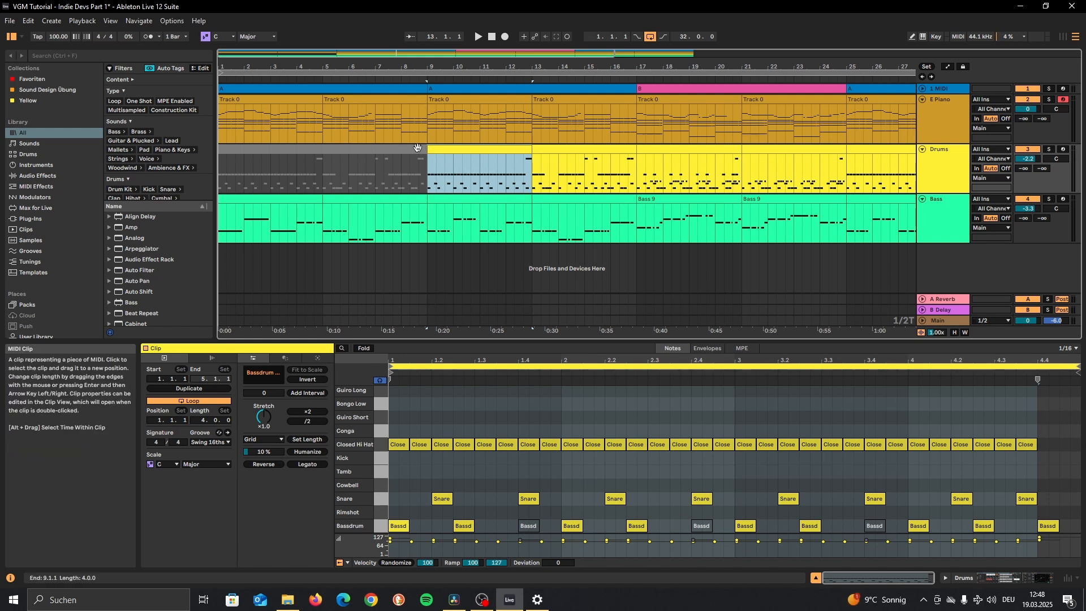
Insert an empty one-bar MIDI clip at bar 8 on the Drums track, and select the drum clip at bar 9.
{"action": "left_click", "coordinate": [402, 164]}
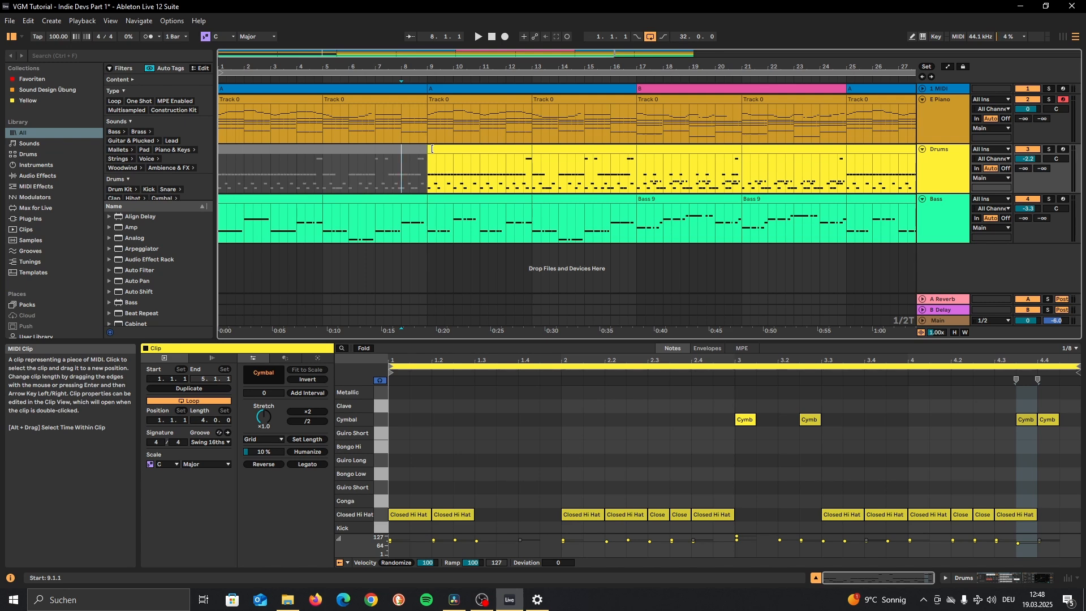
{"action": "left_click", "coordinate": [402, 145]}
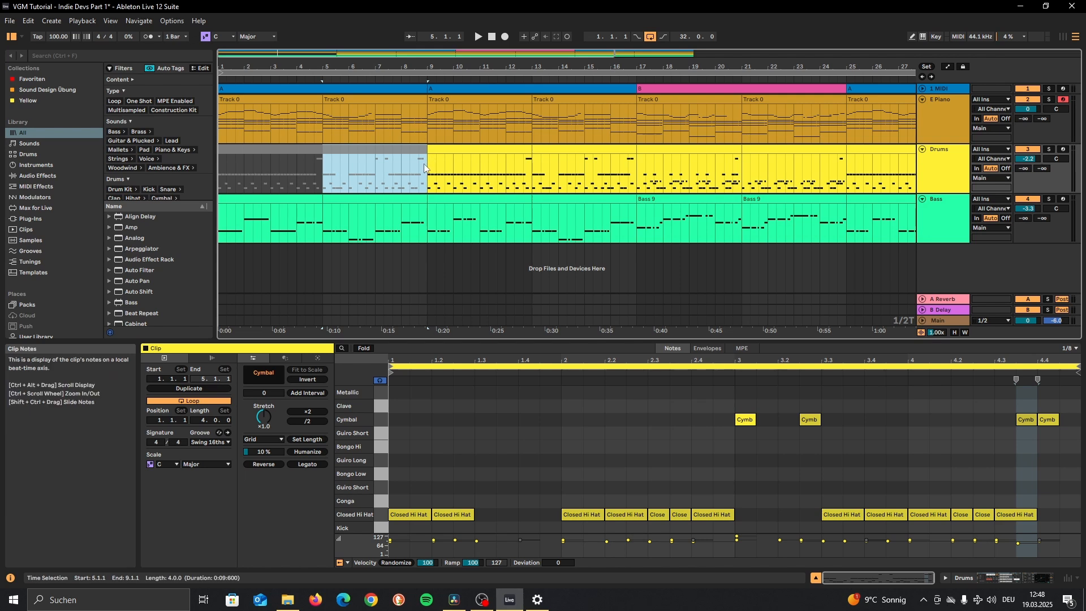
{"action": "left_click_drag", "start_coordinate": [403, 170], "coordinate": [426, 156]}
{"action": "key", "text": "ctrl+shift+m"}
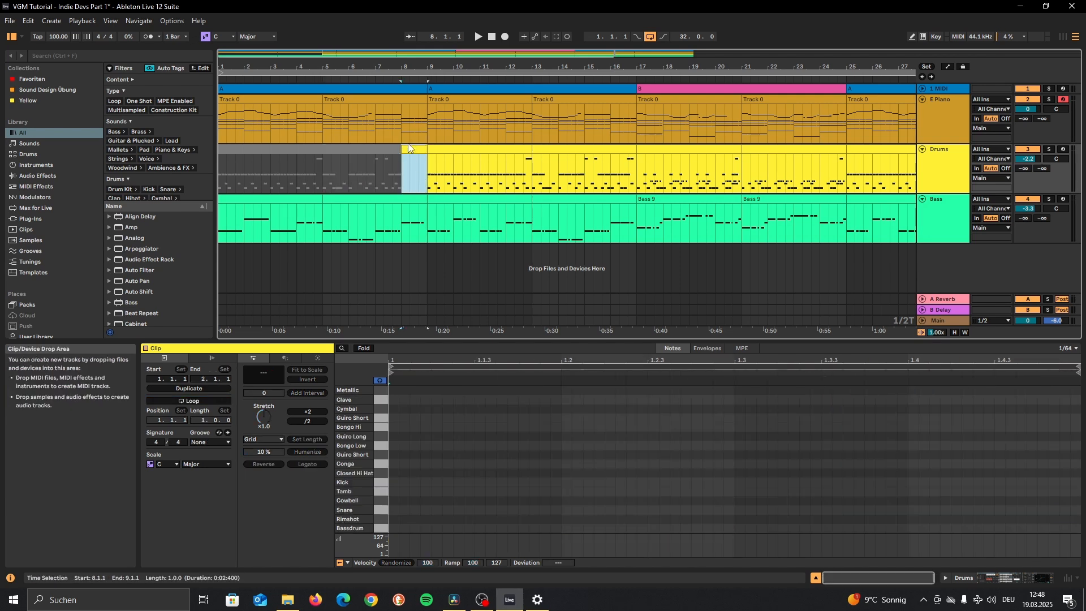
{"action": "left_click", "coordinate": [440, 149]}
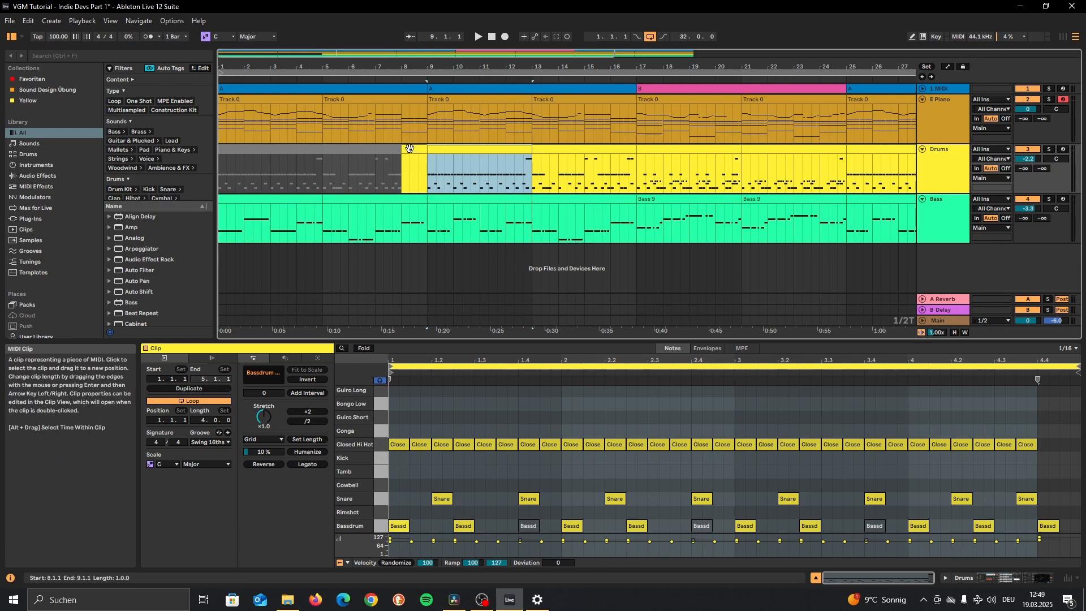
Compare the empty clip at bar 8 with the drum clip at bar 9, and play the transition from bar 7.
{"action": "left_click", "coordinate": [415, 144]}
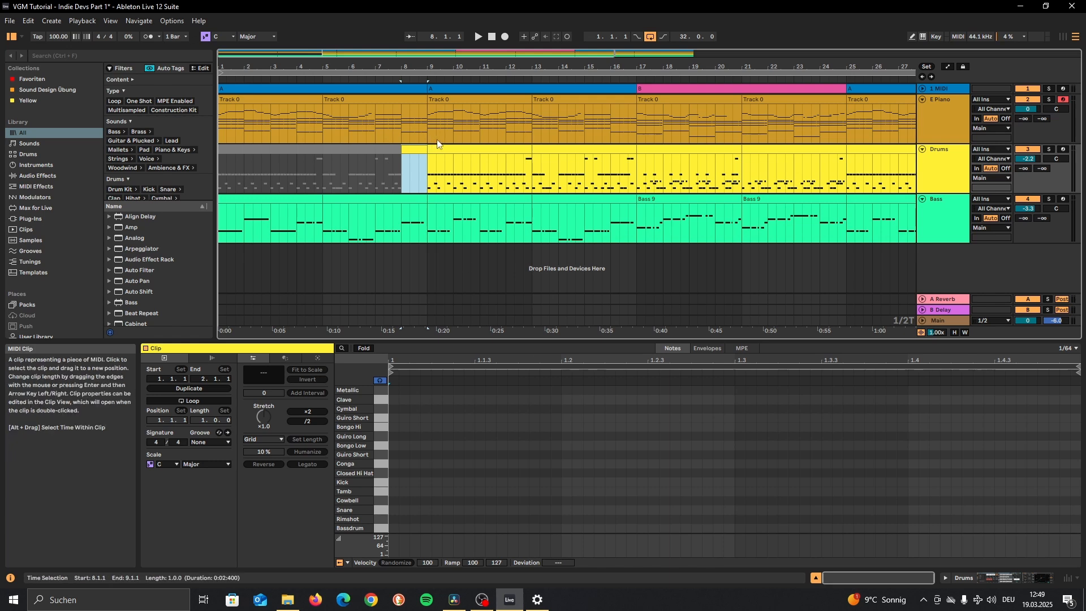
{"action": "left_click", "coordinate": [439, 173]}
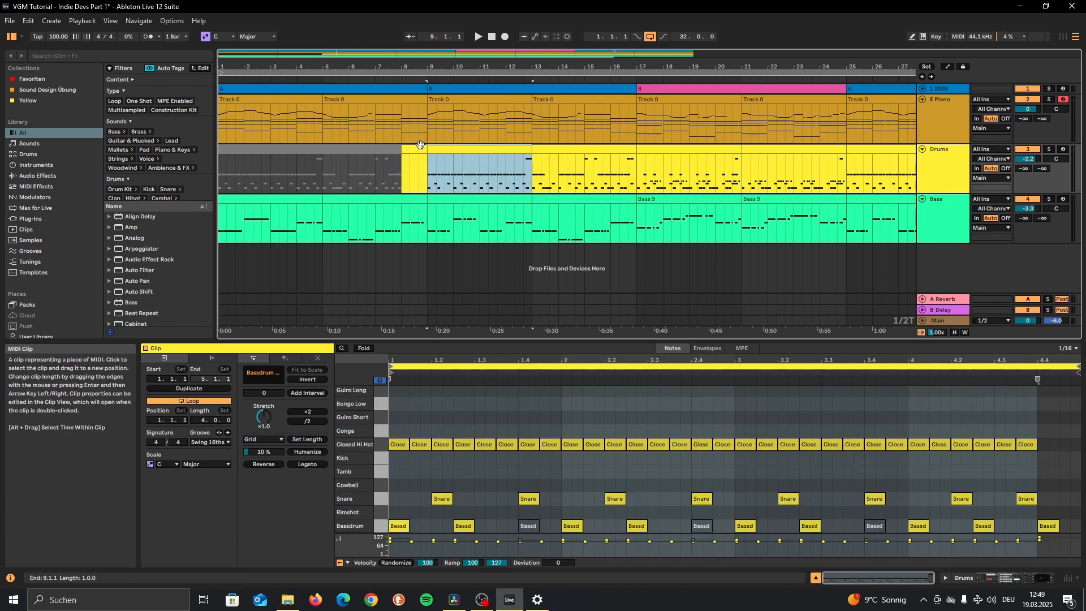
{"action": "left_click", "coordinate": [404, 161]}
{"action": "left_click", "coordinate": [383, 163]}
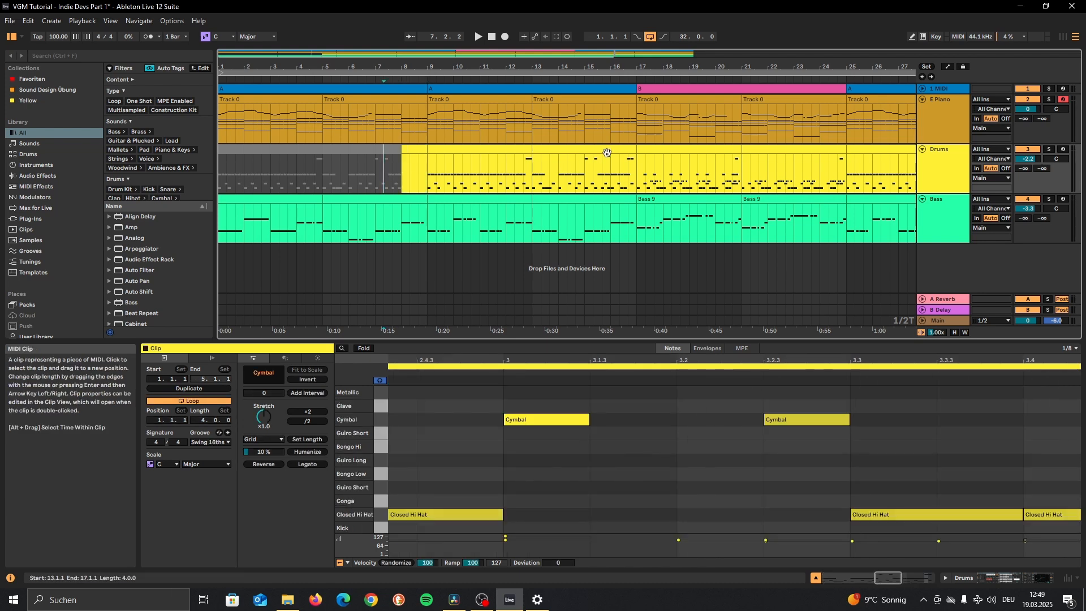
{"action": "key", "text": "space"}
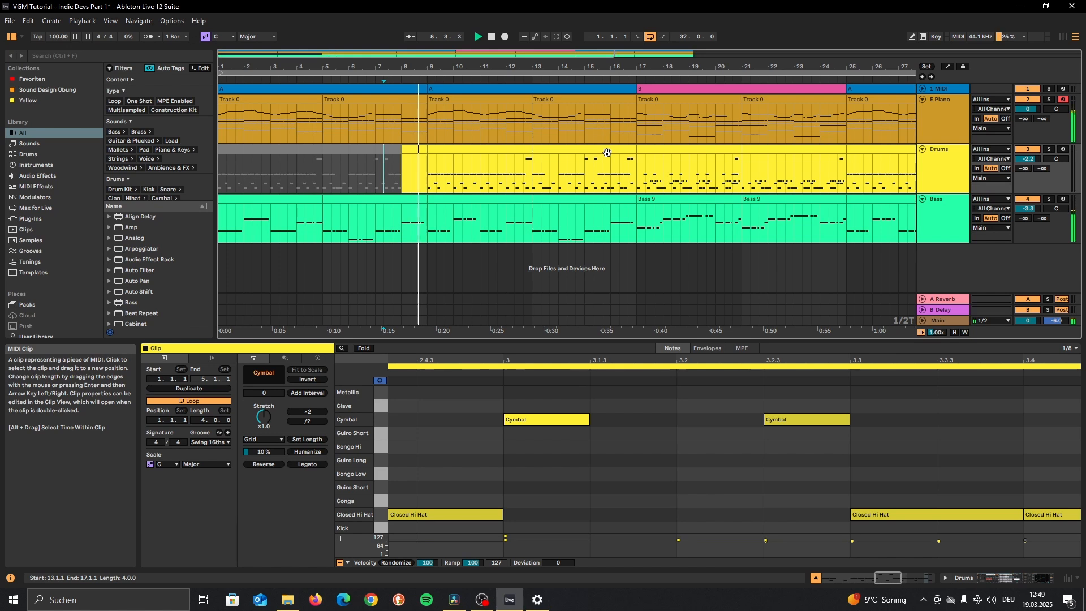
{"action": "key", "text": "space"}
In the one-bar drum clip at bar 8, place a bass drum note at 1.1.3 and a snare note at 1.2.
{"action": "left_click", "coordinate": [414, 149]}
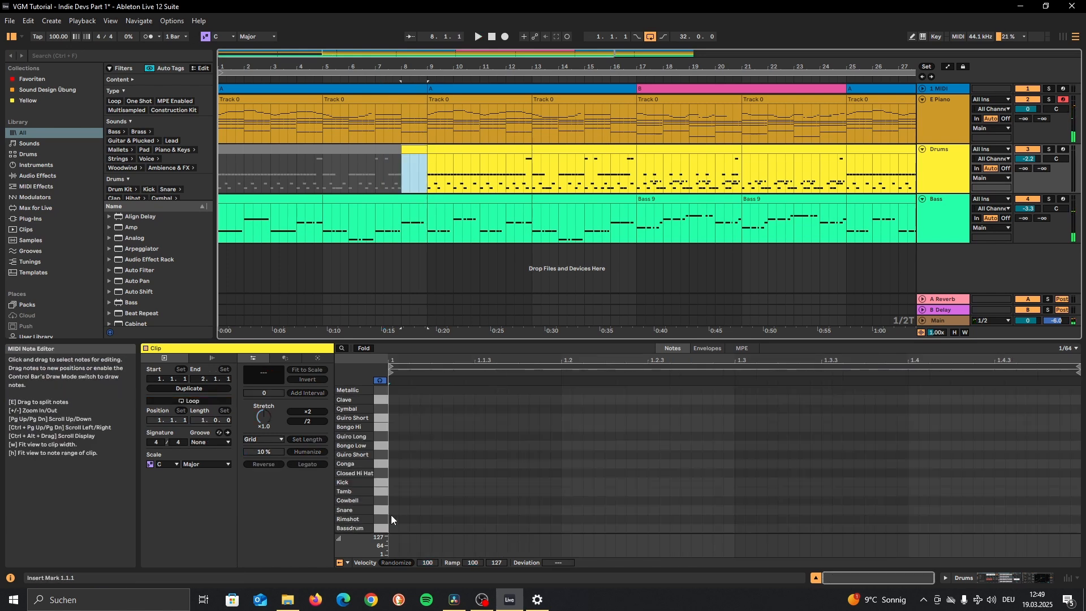
{"action": "double_click", "coordinate": [391, 527]}
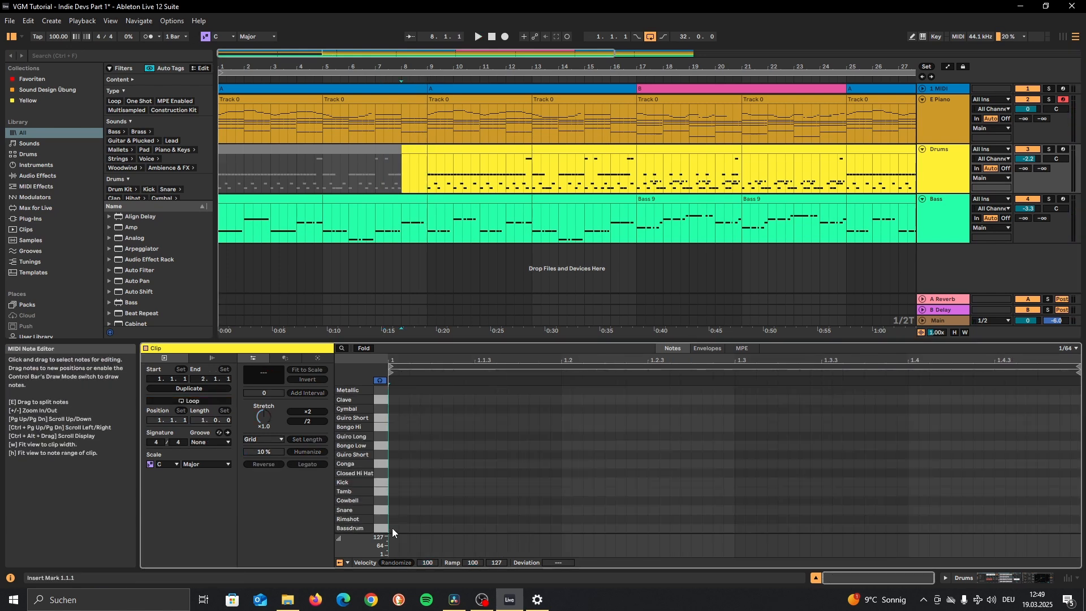
{"action": "double_click", "coordinate": [479, 510]}
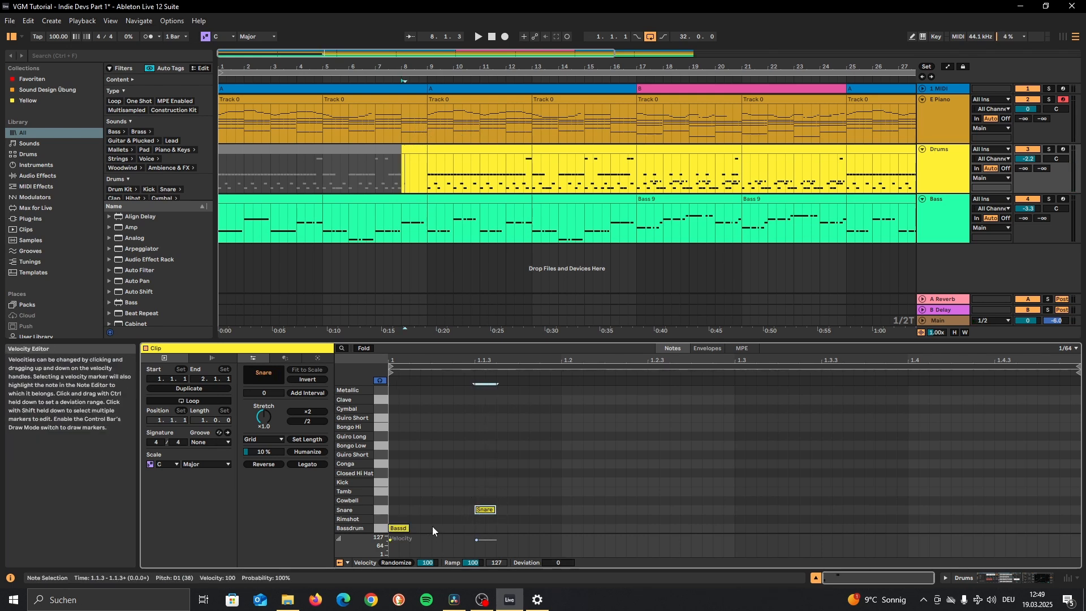
{"action": "left_click_drag", "start_coordinate": [487, 509], "coordinate": [572, 512]}
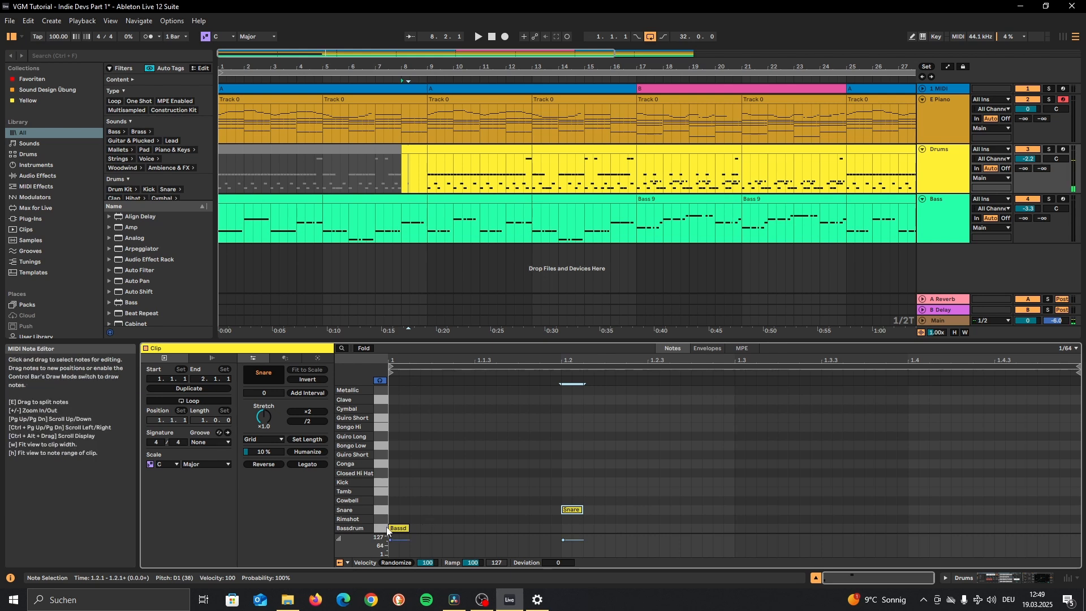
{"action": "double_click", "coordinate": [521, 528]}
{"action": "left_click_drag", "start_coordinate": [512, 529], "coordinate": [469, 529]}
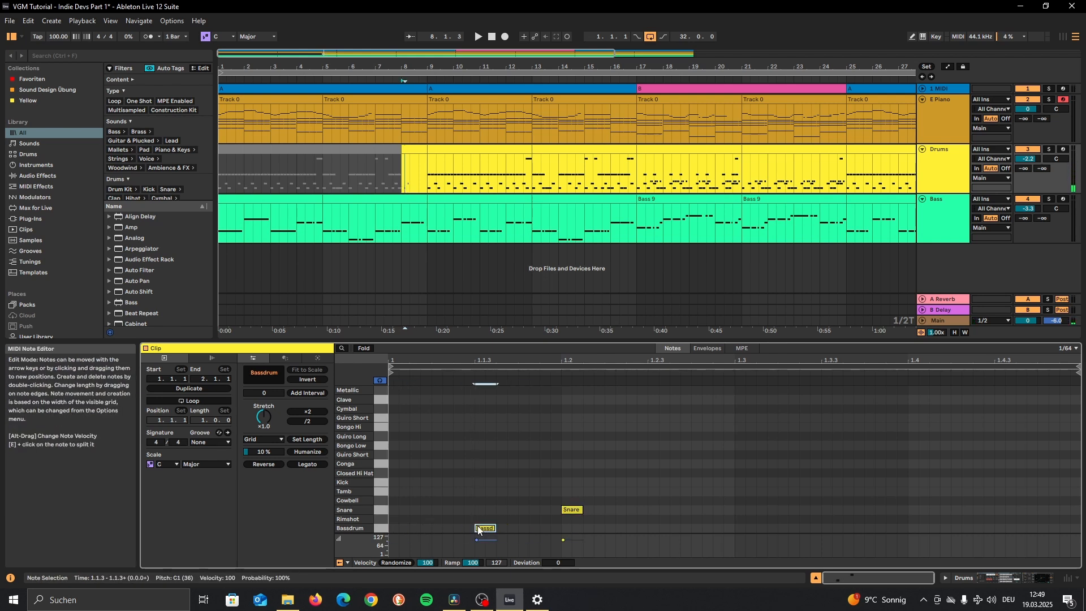
Play the bar 8 fill and deactivate its bass drum note at 1.1.3, keeping the snare at 1.2 active.
{"action": "key", "text": "space"}
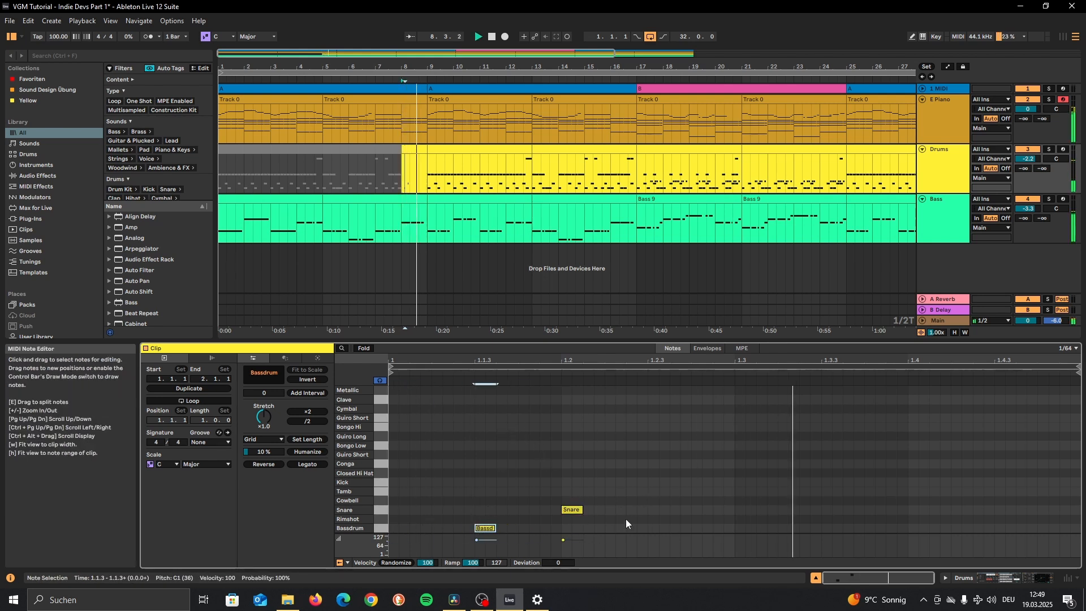
{"action": "left_click", "coordinate": [468, 490]}
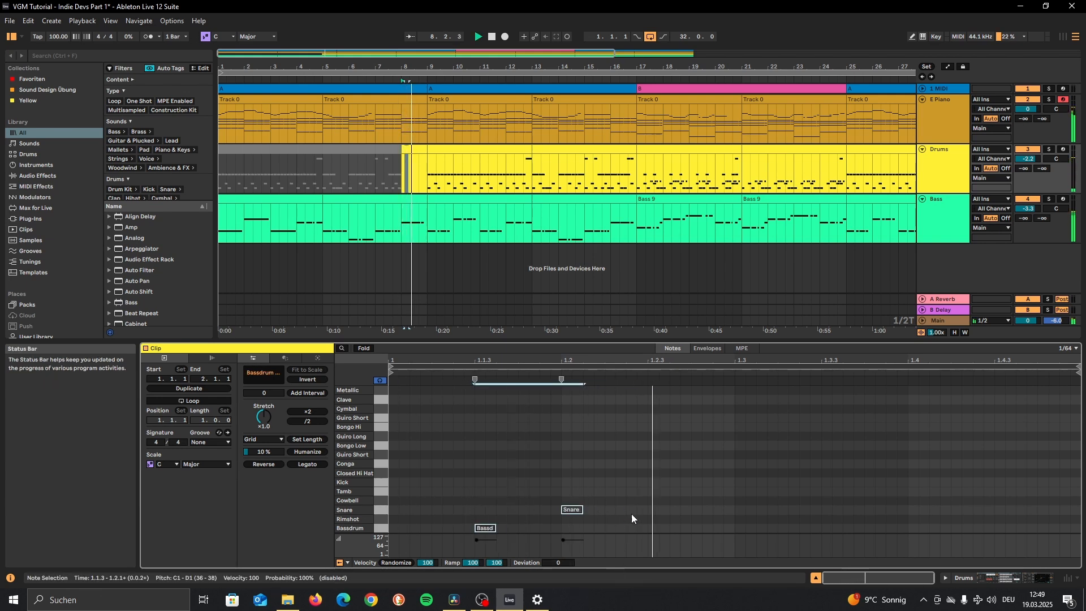
{"action": "left_click", "coordinate": [571, 509]}
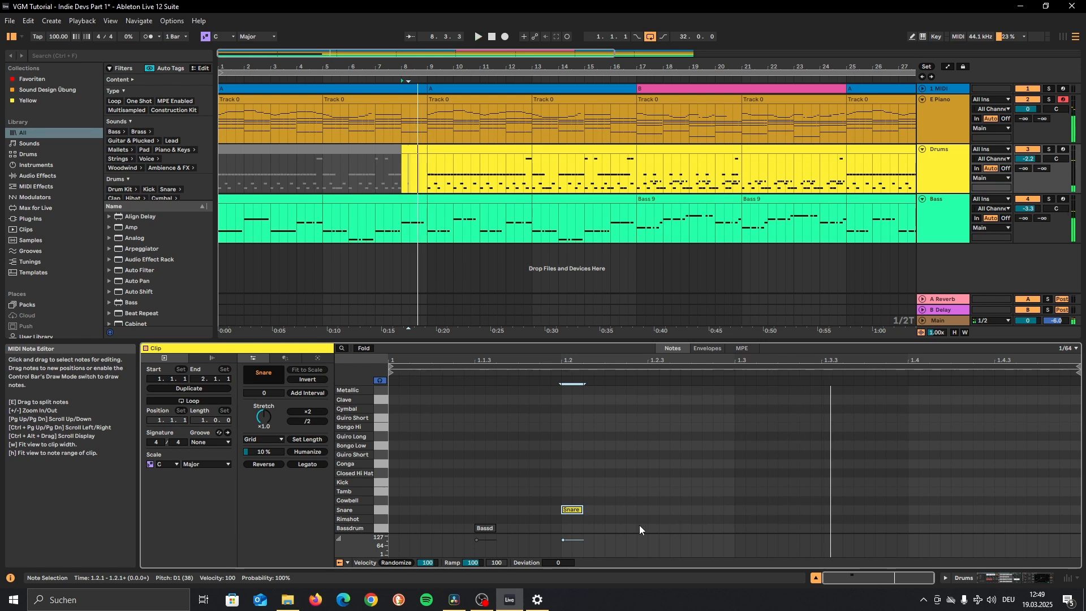
Add bass drum notes at 1.2.3, 1.2.4 and 1.3, making the one at 1.3 slightly longer.
{"action": "double_click", "coordinate": [654, 527]}
{"action": "left_click_drag", "start_coordinate": [660, 528], "coordinate": [671, 529]}
{"action": "double_click", "coordinate": [696, 528]}
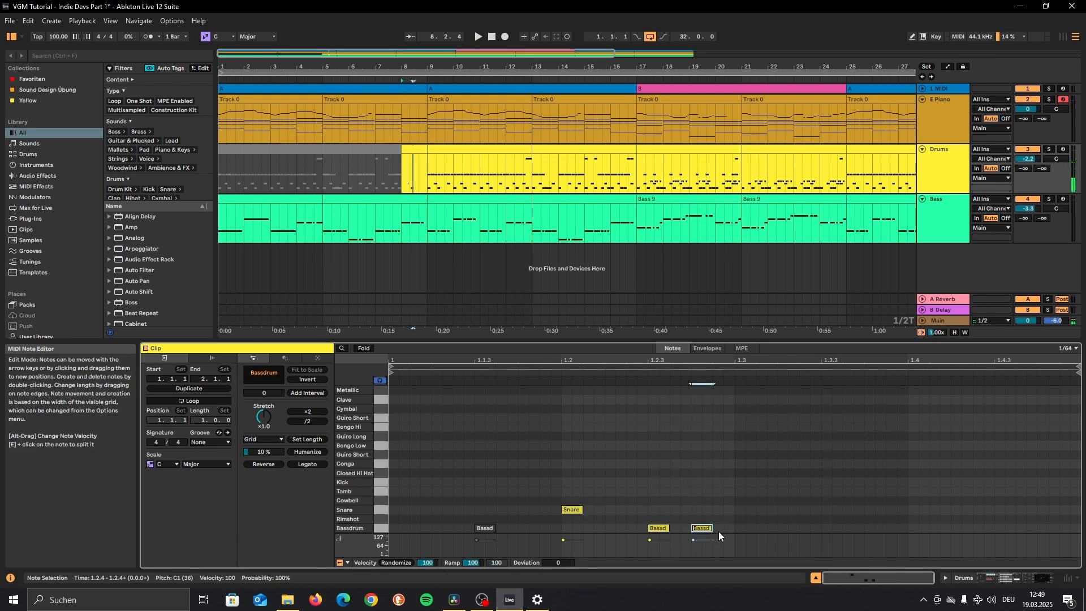
{"action": "double_click", "coordinate": [741, 527]}
{"action": "left_click_drag", "start_coordinate": [744, 527], "coordinate": [767, 528]}
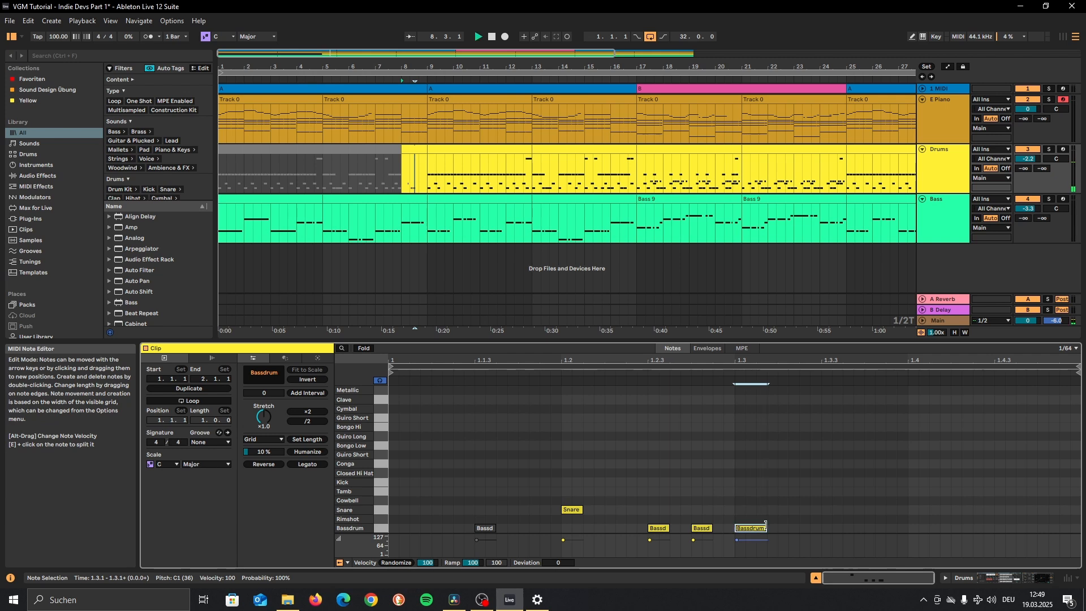
Play back the fill and remove the bass drum note at 1.2.4.
{"action": "key", "text": "space"}
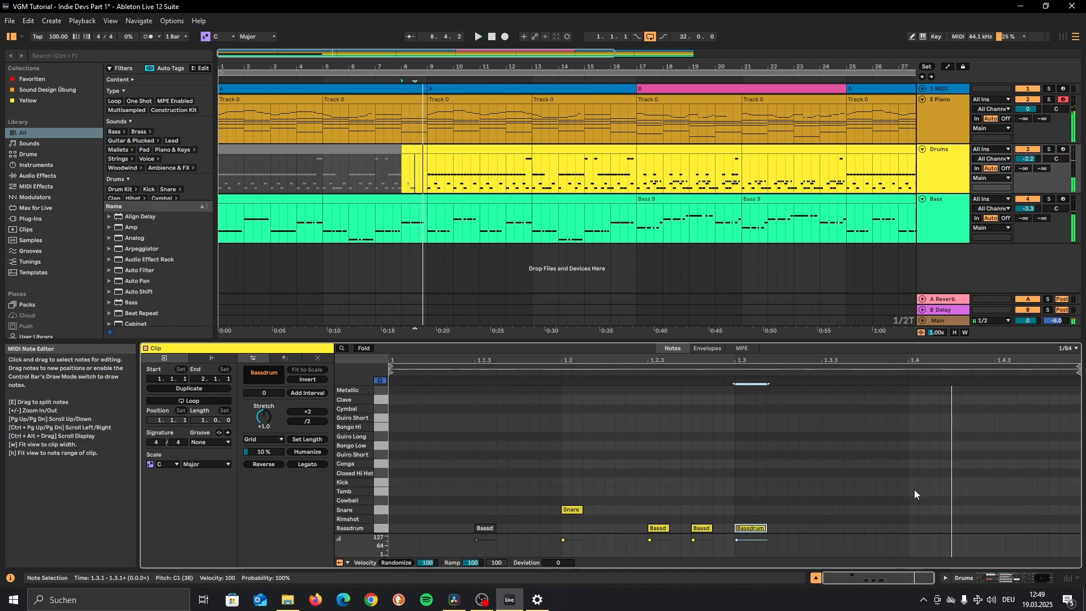
{"action": "key", "text": "space"}
{"action": "left_click", "coordinate": [697, 528]}
{"action": "double_click", "coordinate": [697, 528]}
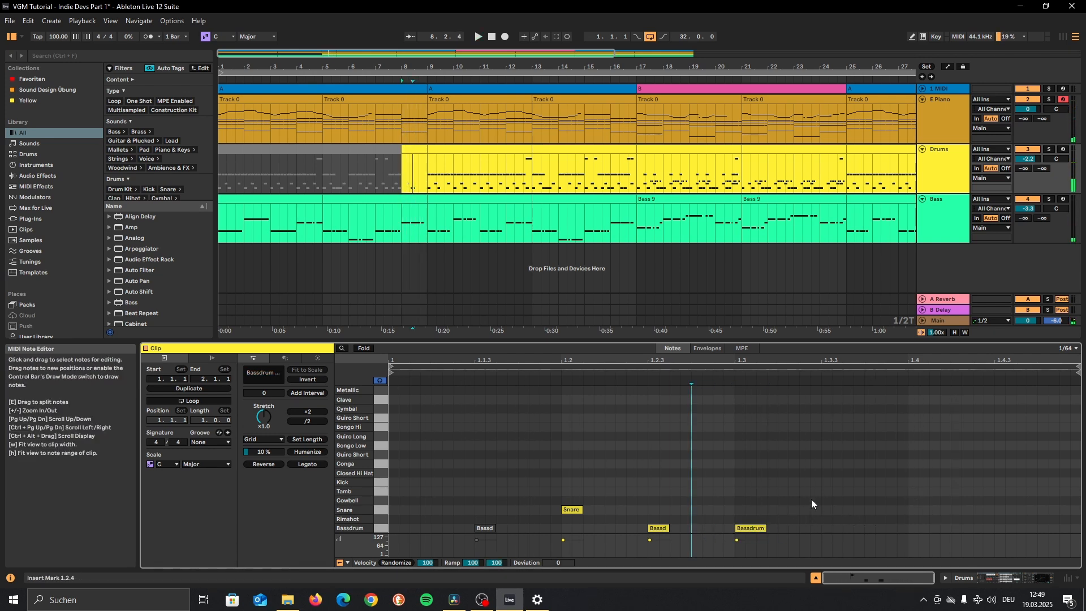
Set the note grid to 1/16, add a bass drum at 1.3.3 and a snare at 1.4, and play the fill.
{"action": "key", "text": "ctrl+2"}
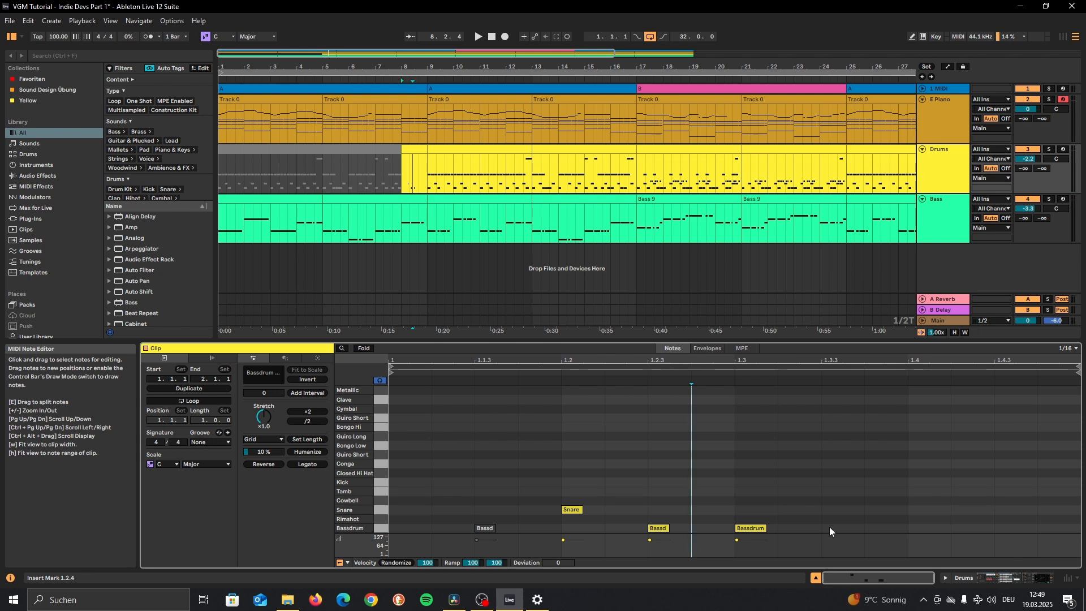
{"action": "double_click", "coordinate": [828, 527]}
{"action": "double_click", "coordinate": [926, 510]}
{"action": "key", "text": "space"}
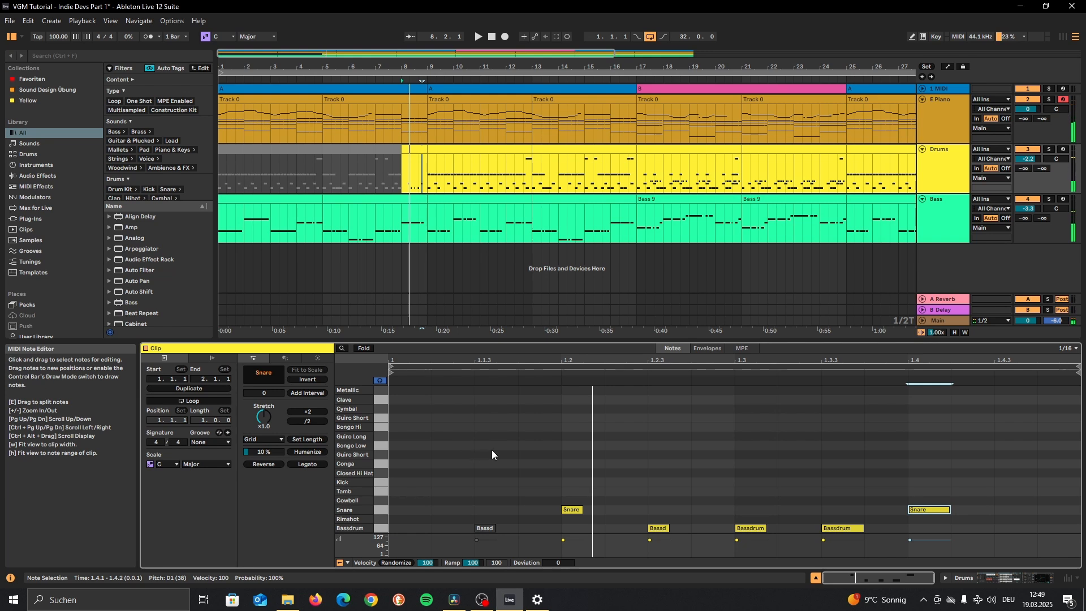
Try closed hi-hats at 1.1.3 and 1.2, then move the second to 1.2.3 and delete the first.
{"action": "double_click", "coordinate": [512, 474]}
{"action": "double_click", "coordinate": [592, 473]}
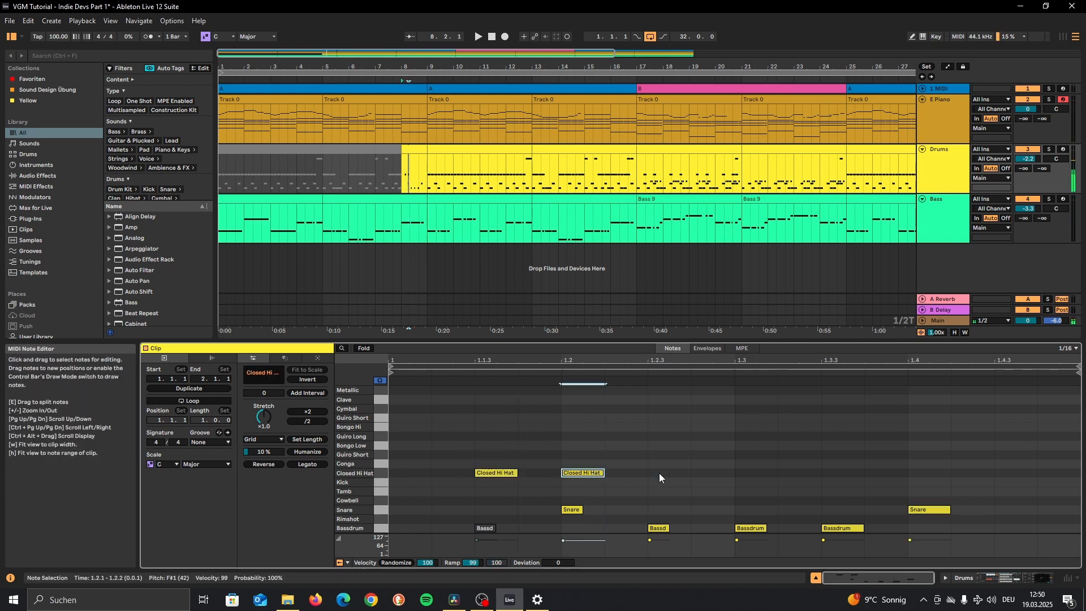
{"action": "key", "text": "space"}
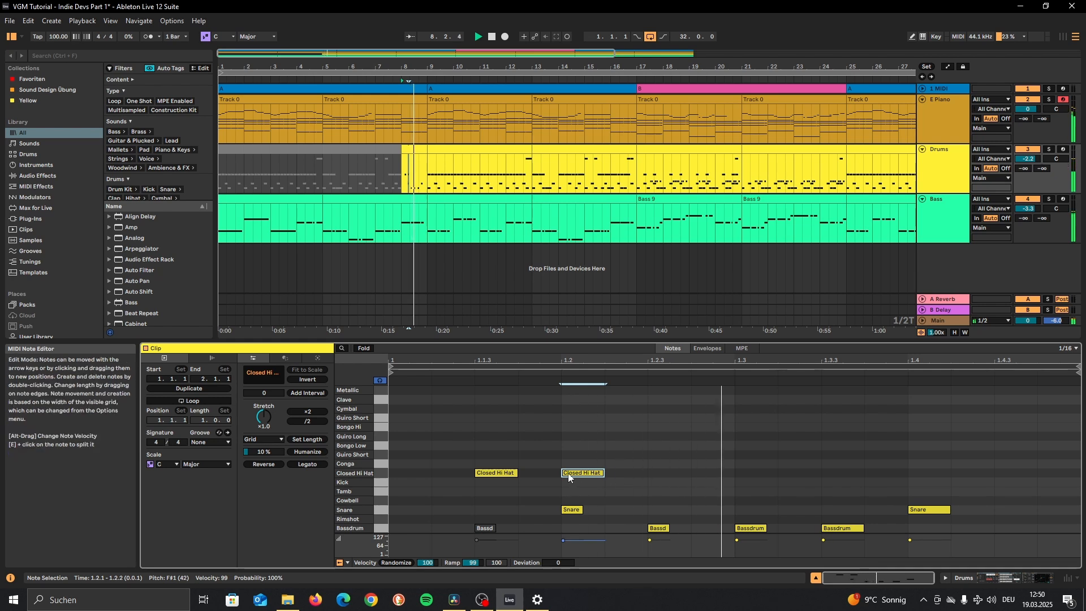
{"action": "left_click_drag", "start_coordinate": [568, 477], "coordinate": [668, 476]}
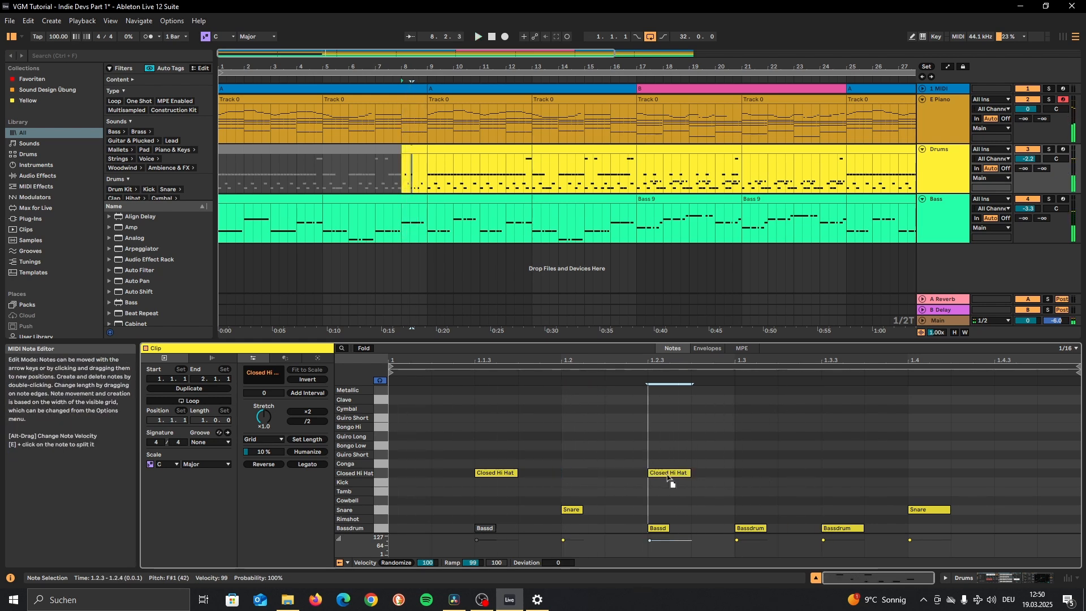
{"action": "double_click", "coordinate": [482, 473]}
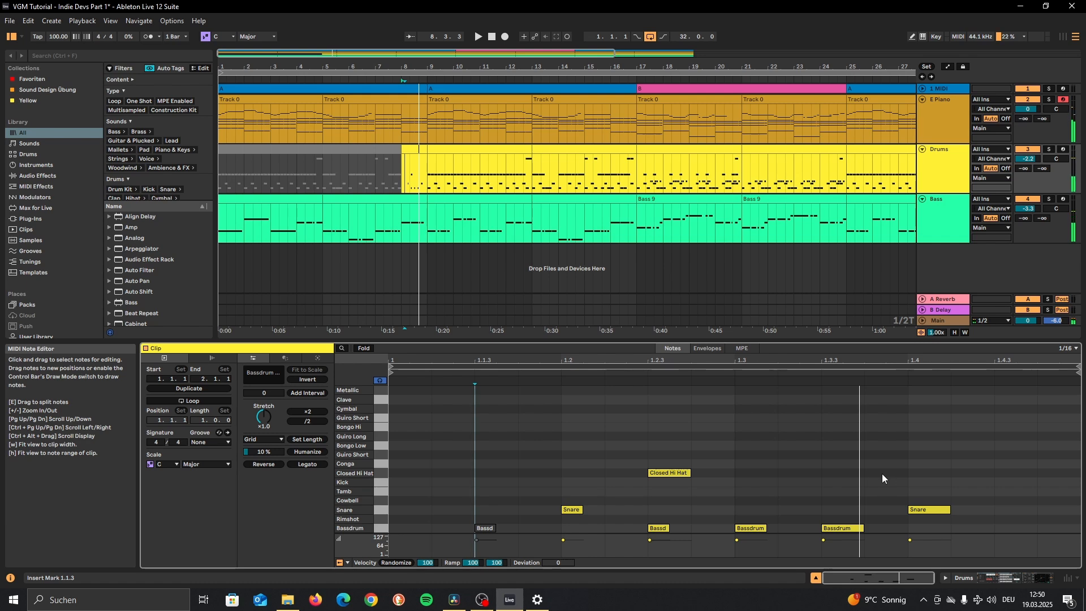
Add closed hi-hats at 1.3.3 and 1.4.3, and place a cymbal note at 1.4.
{"action": "double_click", "coordinate": [840, 474]}
{"action": "double_click", "coordinate": [929, 473]}
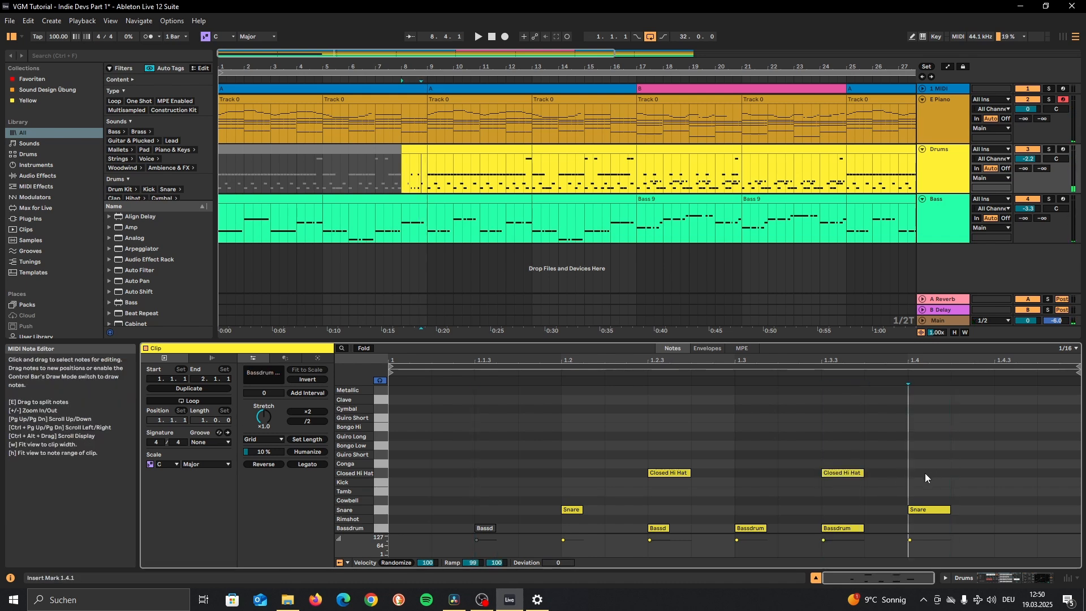
{"action": "left_click", "coordinate": [997, 472]}
{"action": "double_click", "coordinate": [997, 474]}
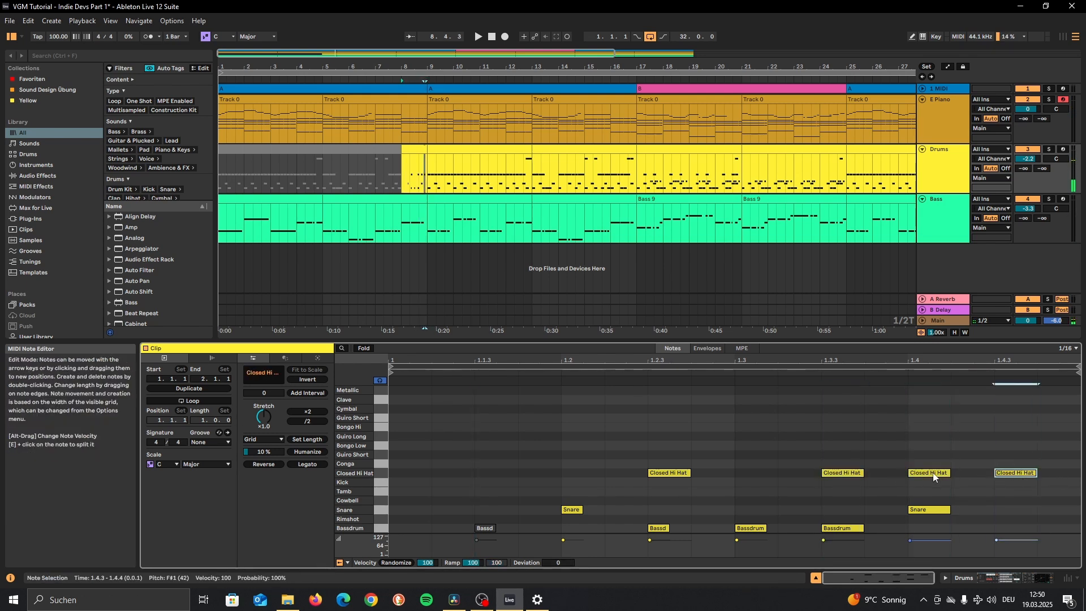
{"action": "left_click_drag", "start_coordinate": [933, 477], "coordinate": [951, 420]}
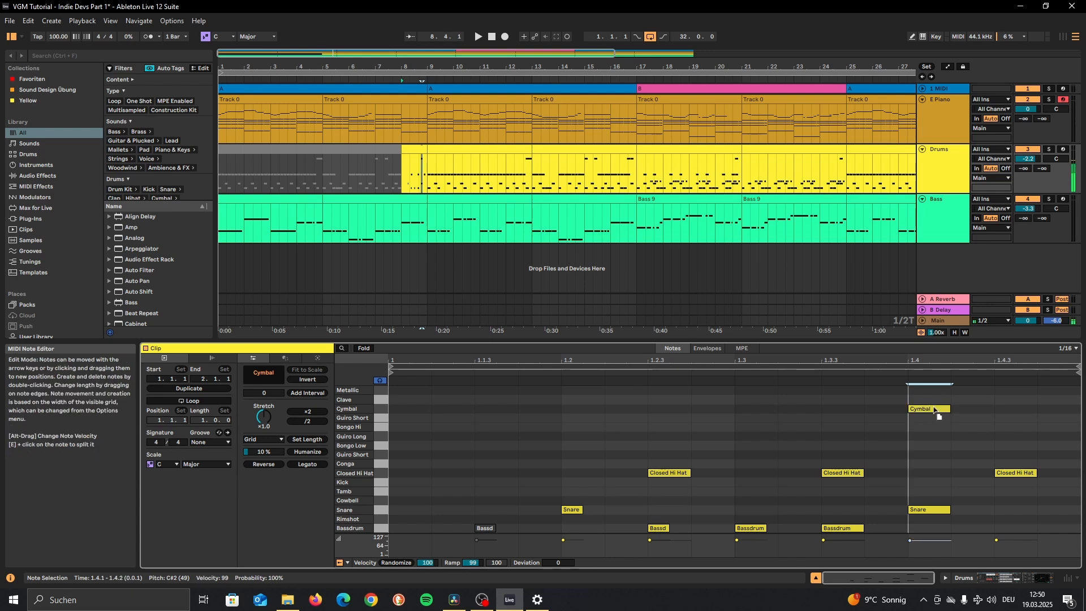
Play the fill into bar 9 and delete the closed hi-hat at 1.4.3.
{"action": "key", "text": "space"}
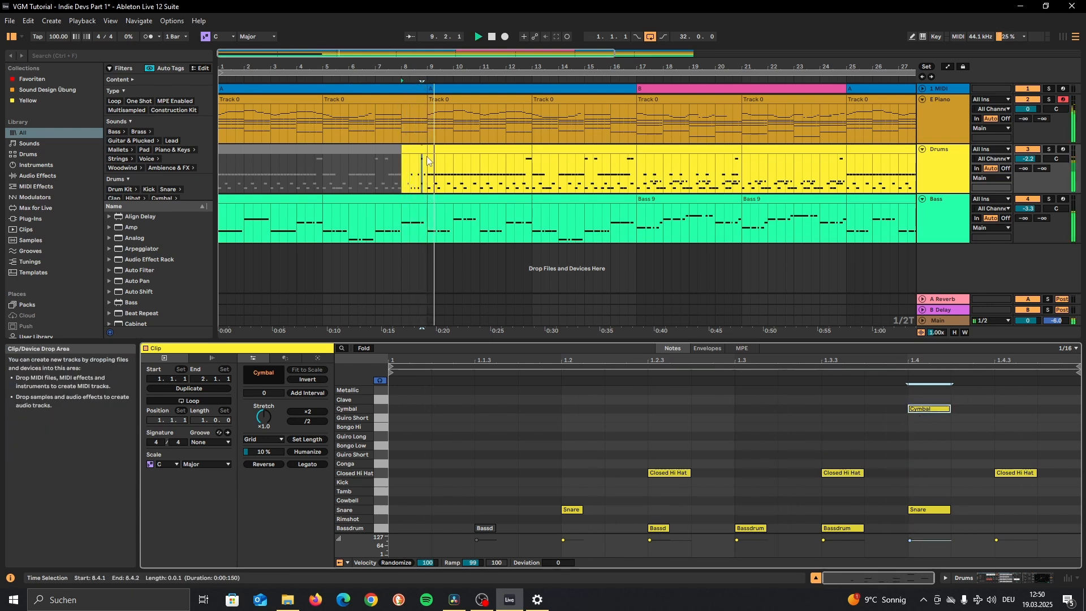
{"action": "key", "text": "space"}
{"action": "left_click", "coordinate": [410, 176]}
{"action": "key", "text": "space"}
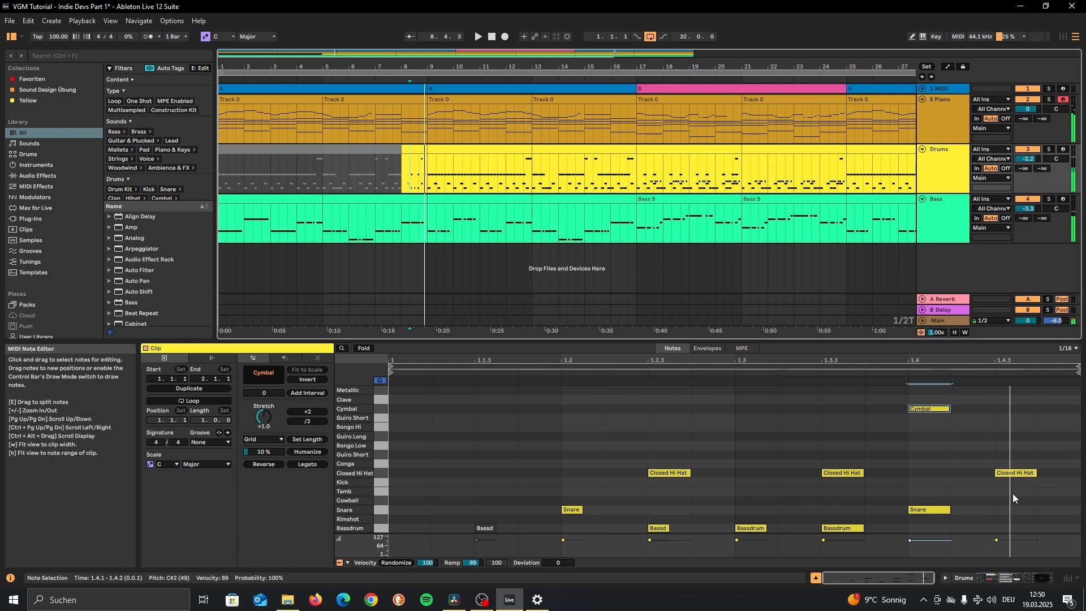
{"action": "left_click", "coordinate": [1010, 477]}
{"action": "key", "text": "Delete"}
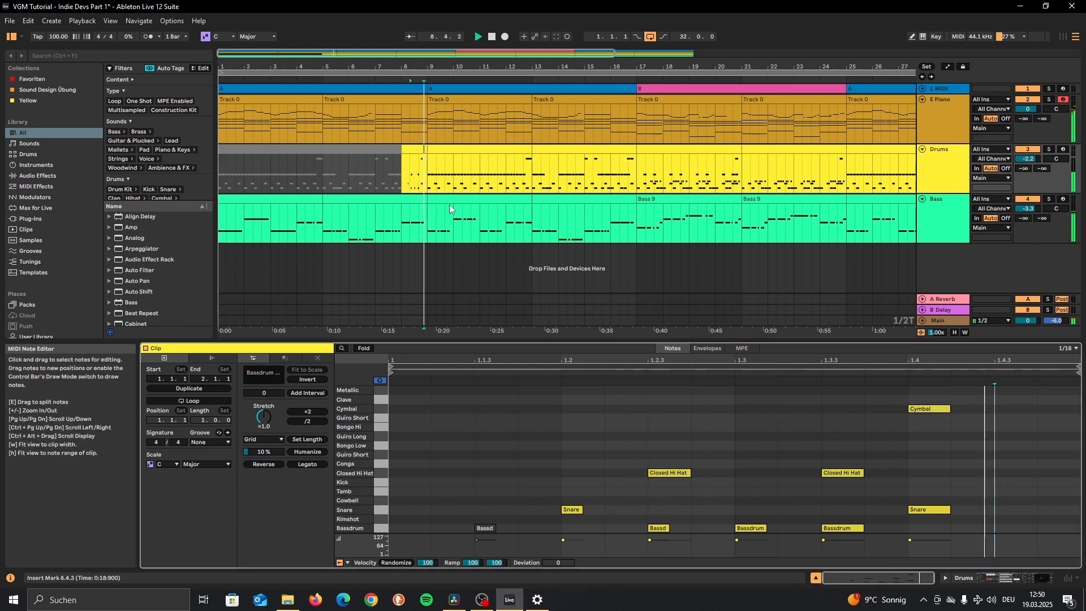
Reopen the drum lead-in clip at bar 8 and look over its notes.
{"action": "left_click", "coordinate": [410, 149]}
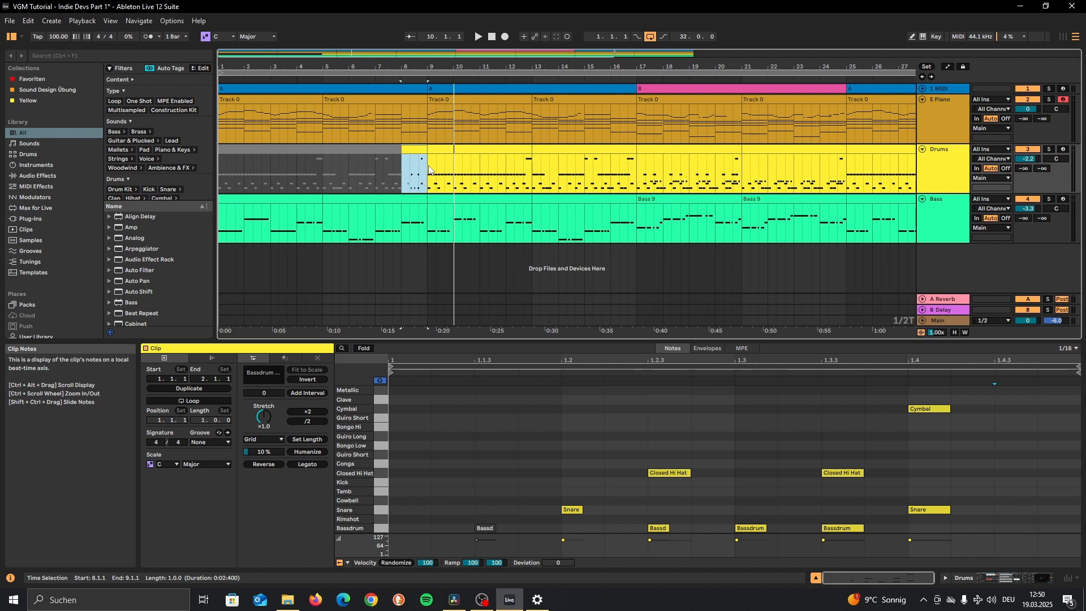
{"action": "left_click", "coordinate": [810, 220]}
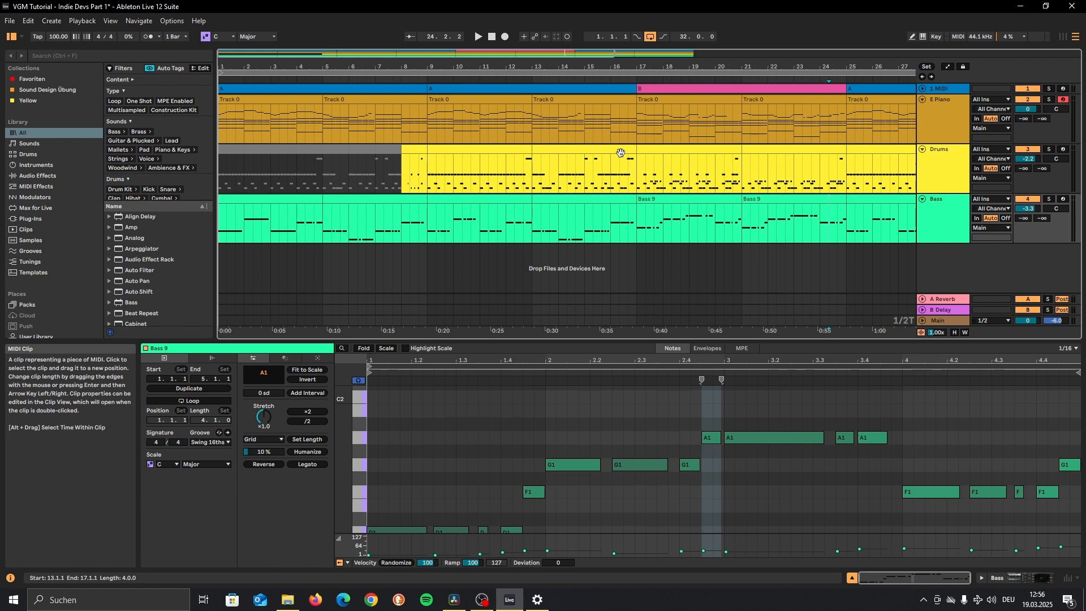
{"action": "left_click", "coordinate": [410, 164]}
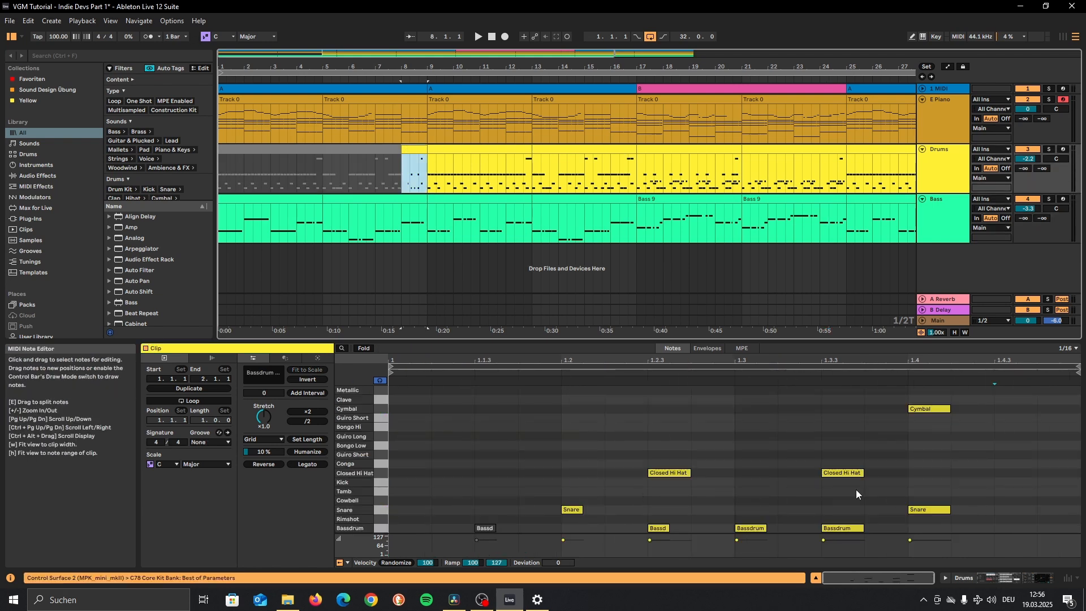
Examine and compare the note patterns of the Bass clips at bars 1 and 5.
{"action": "left_click", "coordinate": [376, 224]}
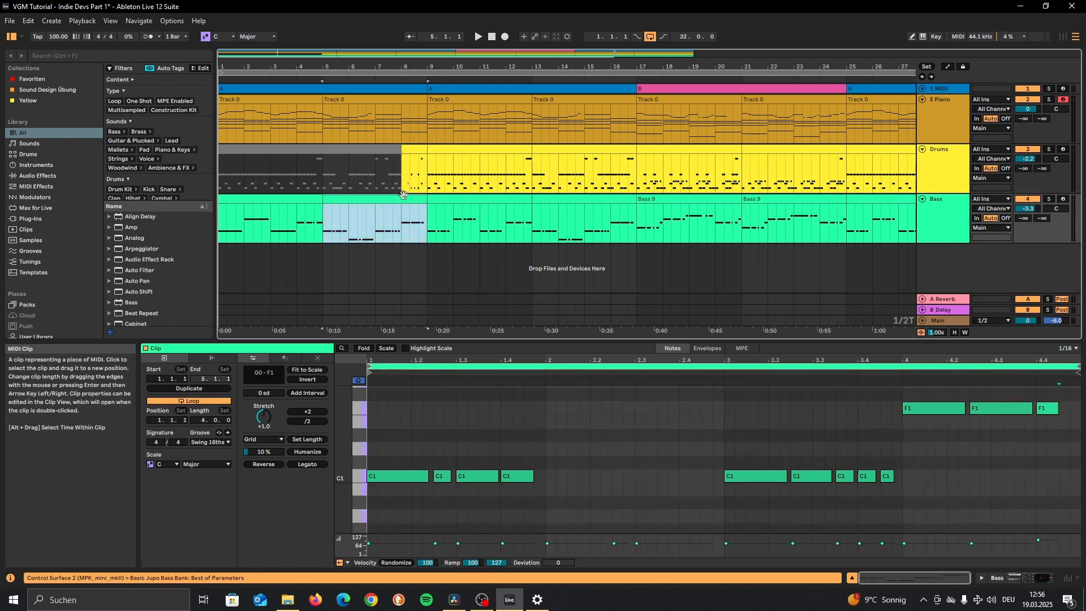
{"action": "left_click", "coordinate": [309, 218]}
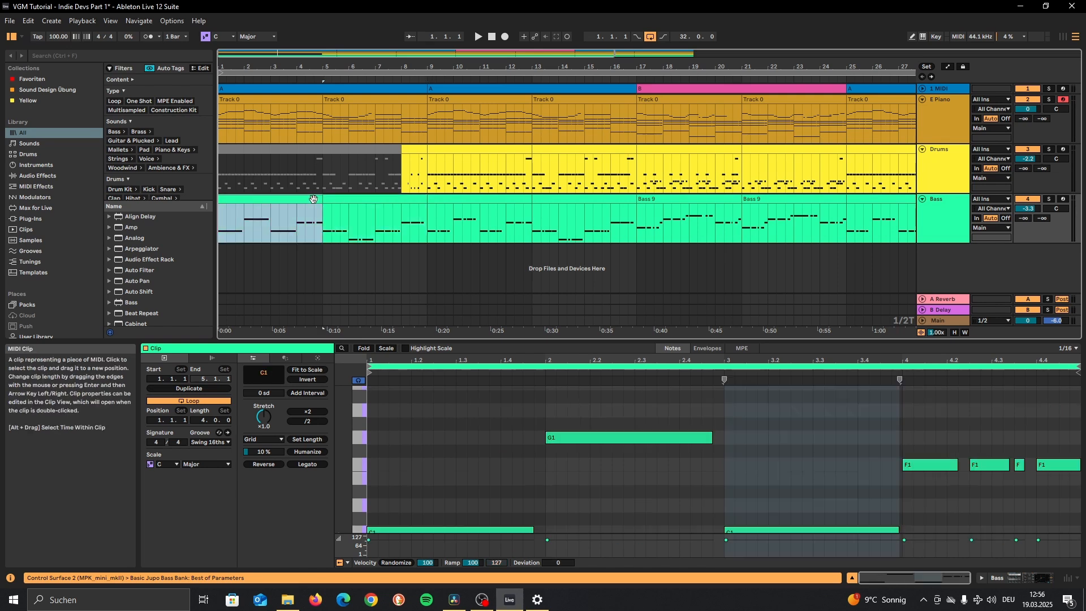
{"action": "scroll", "coordinate": [939, 441], "scroll_direction": "down", "scroll_amount": 2}
{"action": "scroll", "coordinate": [842, 452], "scroll_direction": "up", "scroll_amount": 1}
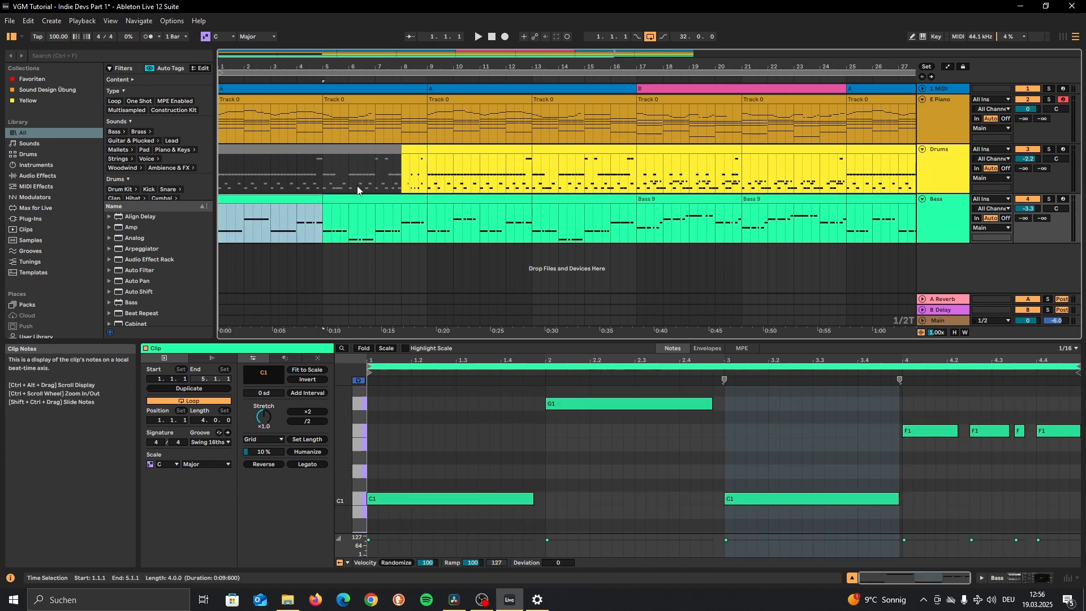
{"action": "left_click", "coordinate": [344, 209]}
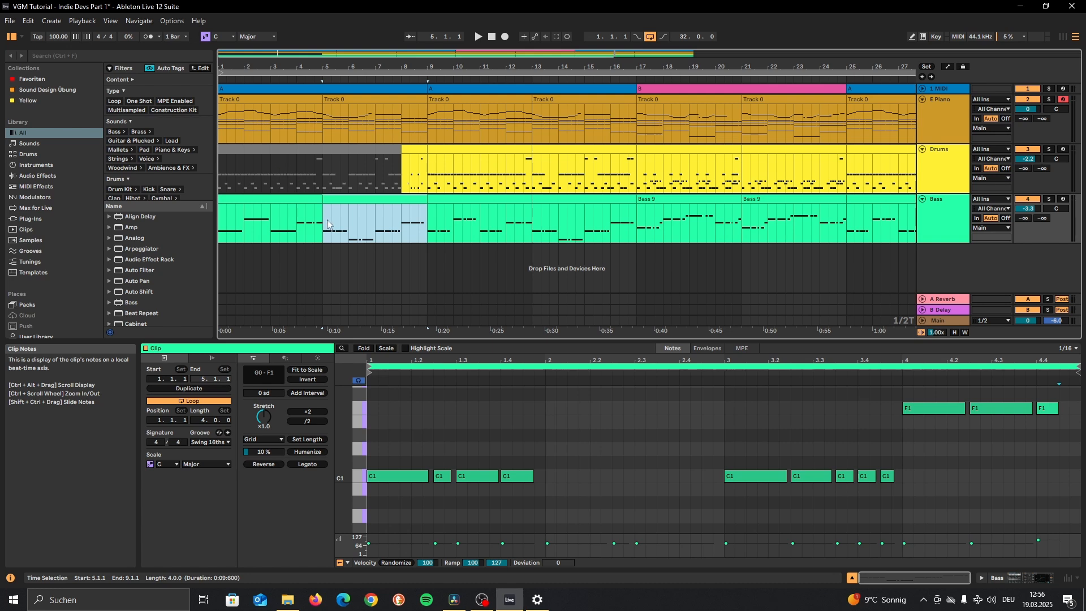
Recheck the notes of the opening four-bar Bass clip, around bar 4, against those of the Bass clip at bar 5.
{"action": "left_click", "coordinate": [297, 229]}
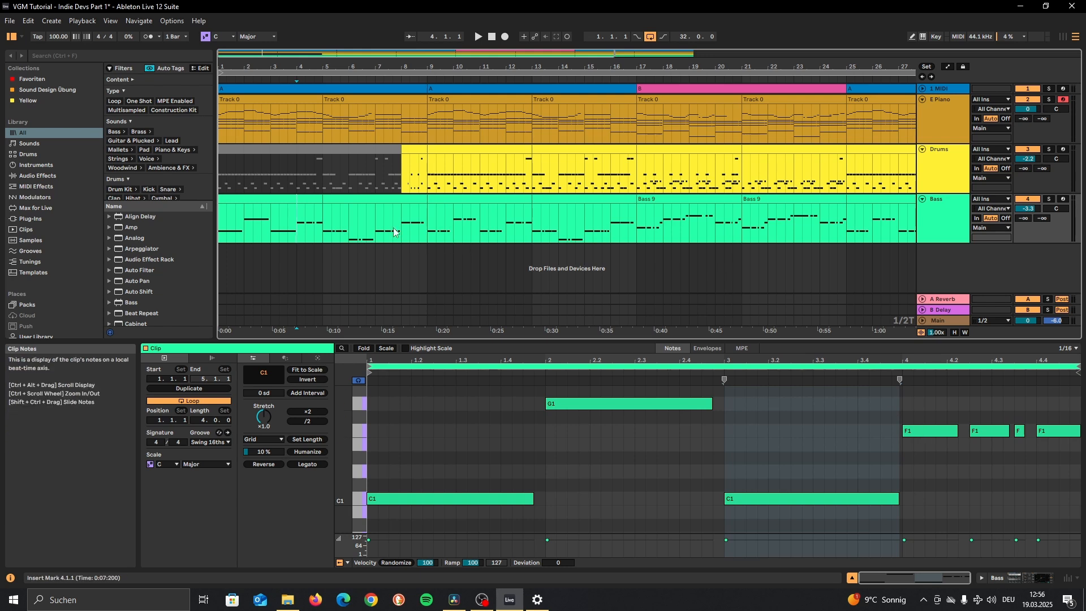
{"action": "left_click", "coordinate": [342, 198]}
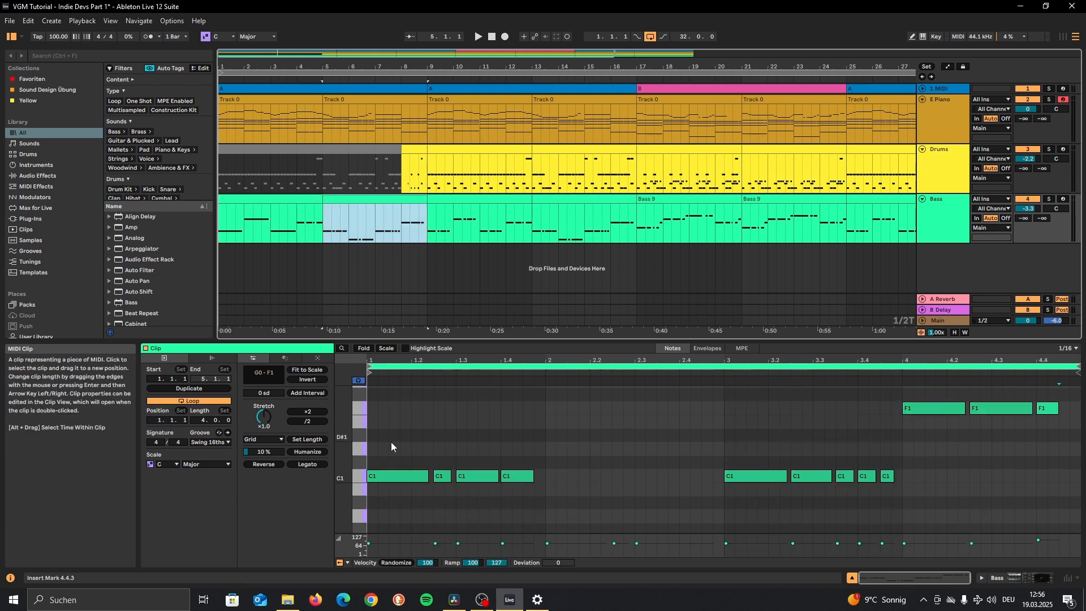
{"action": "left_click", "coordinate": [300, 220]}
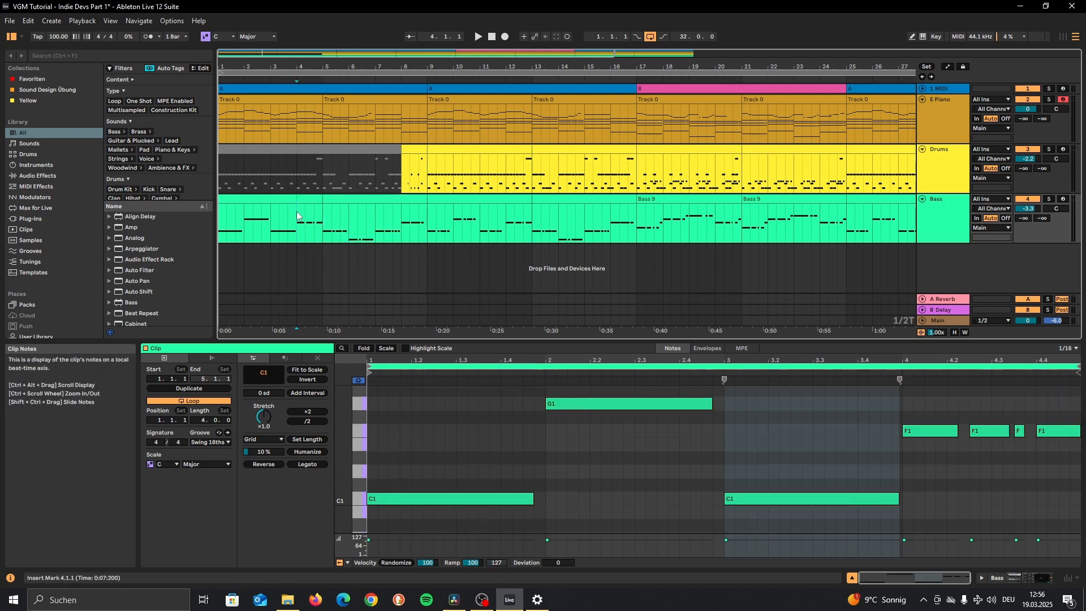
{"action": "left_click", "coordinate": [300, 219]}
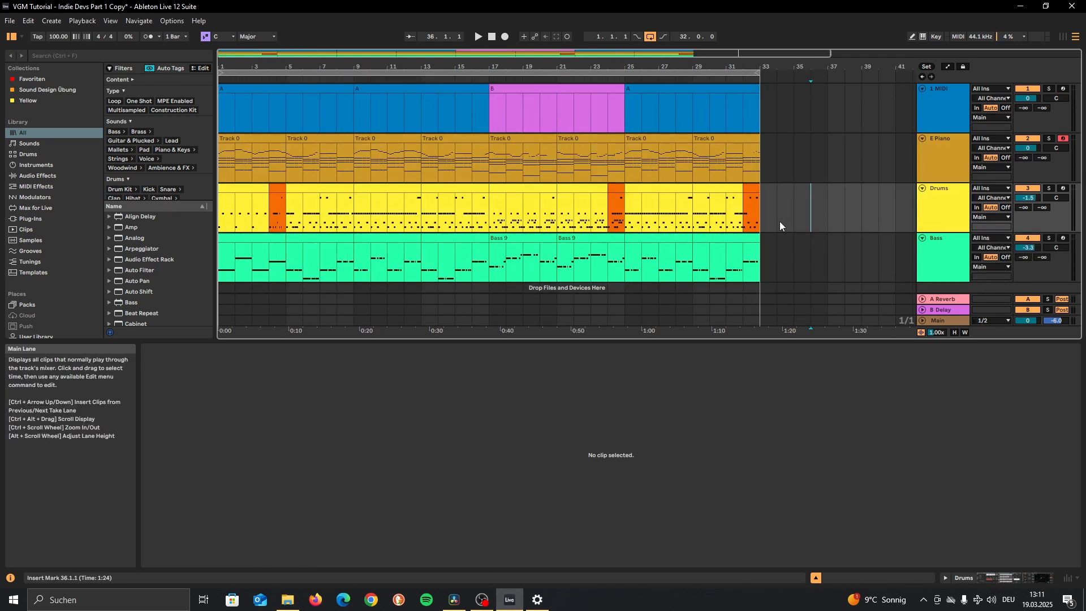
Inspect the opening Drums pattern and compare it with the one-bar drum fills at bars 4, 24 and 32.
{"action": "left_click", "coordinate": [258, 187]}
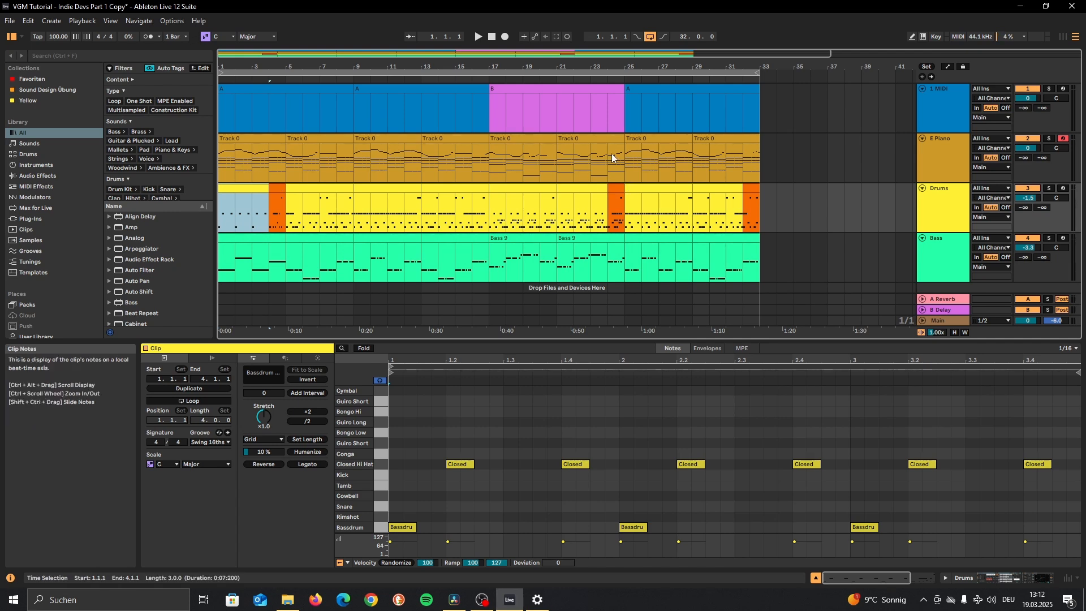
{"action": "left_click", "coordinate": [283, 198]}
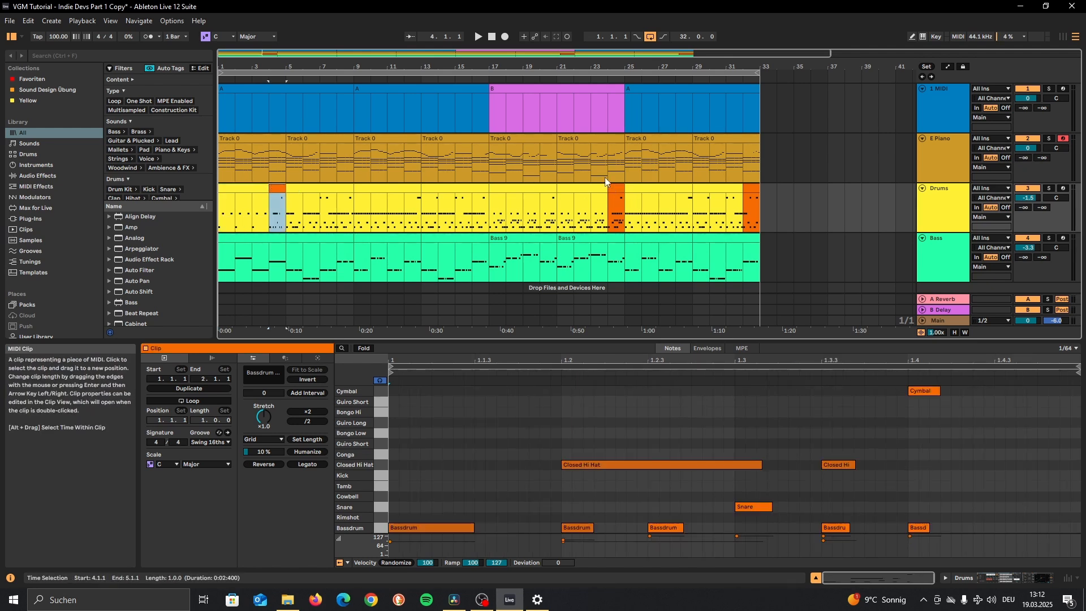
{"action": "left_click", "coordinate": [617, 189]}
{"action": "left_click", "coordinate": [752, 189]}
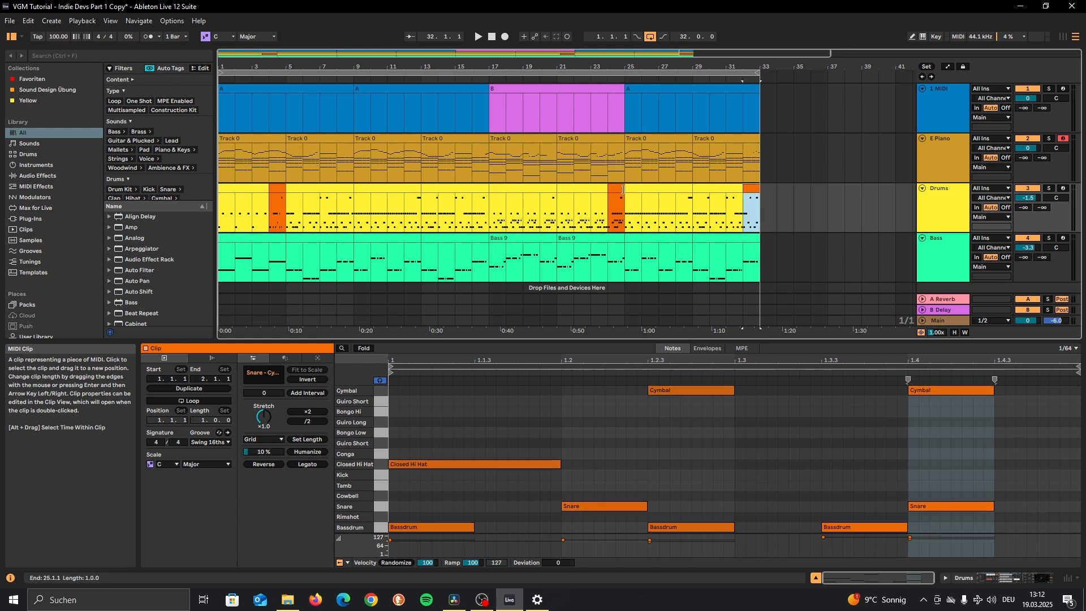
{"action": "left_click", "coordinate": [278, 189]}
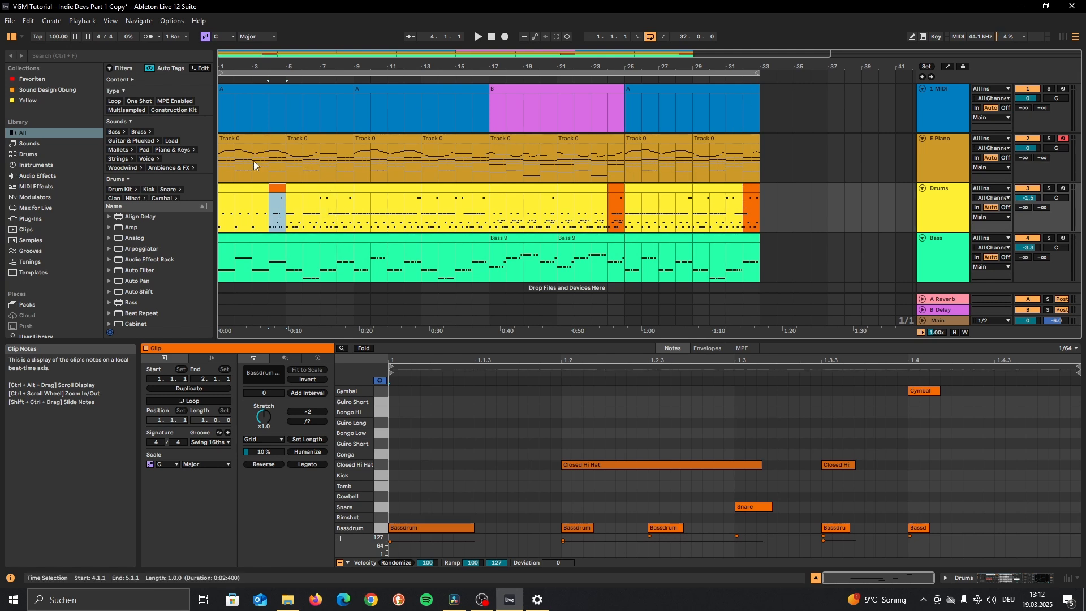
{"action": "left_click", "coordinate": [231, 187]}
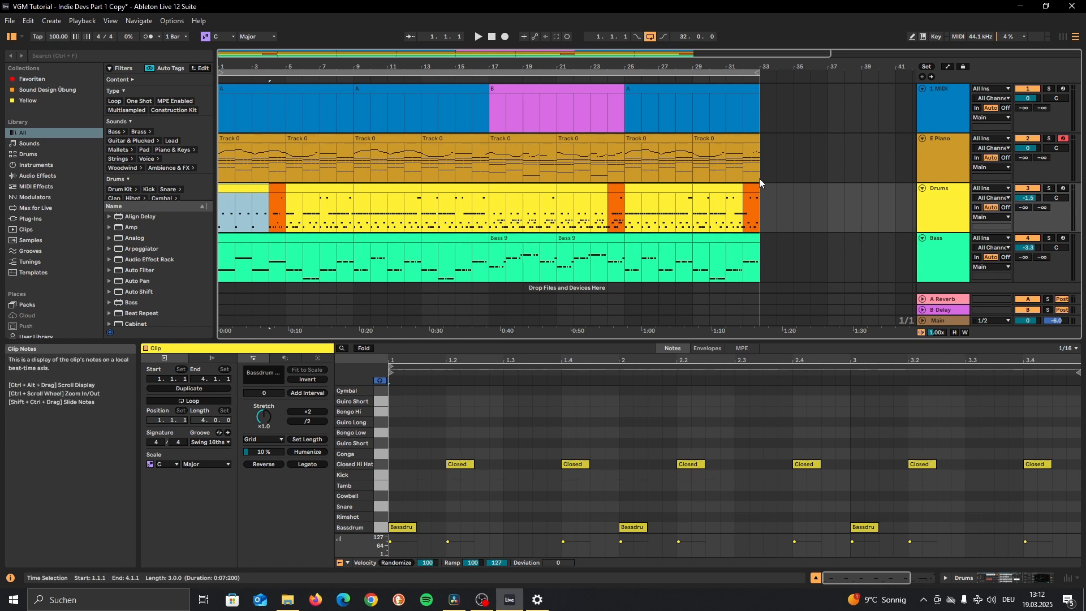
Separate bar 16 of the E Piano track into its own one-bar clip and colour it orange.
{"action": "left_click", "coordinate": [465, 138]}
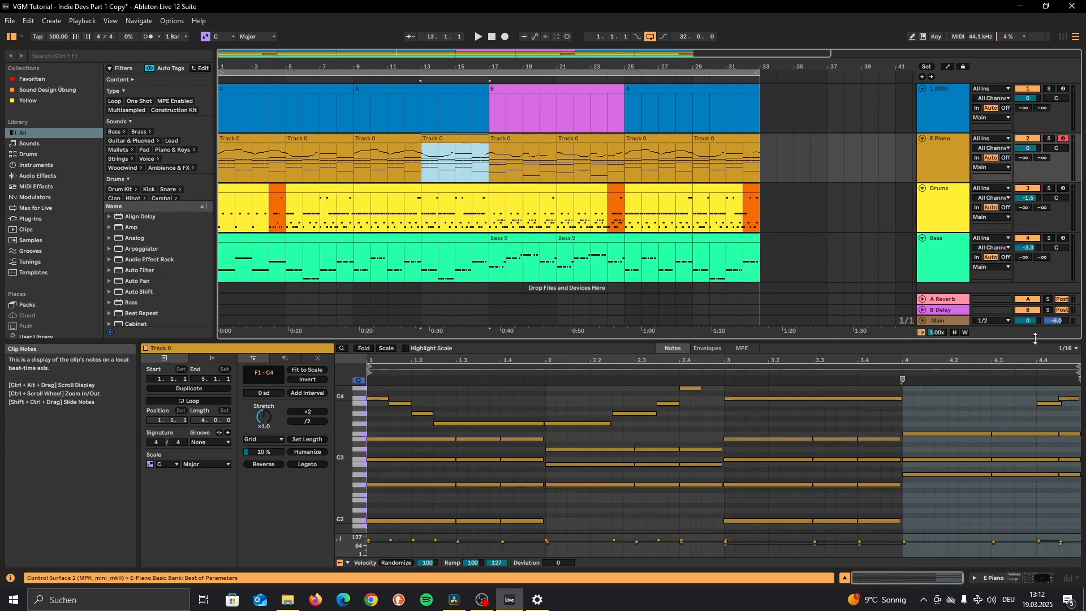
{"action": "scroll", "coordinate": [1071, 434], "scroll_direction": "up", "scroll_amount": 2}
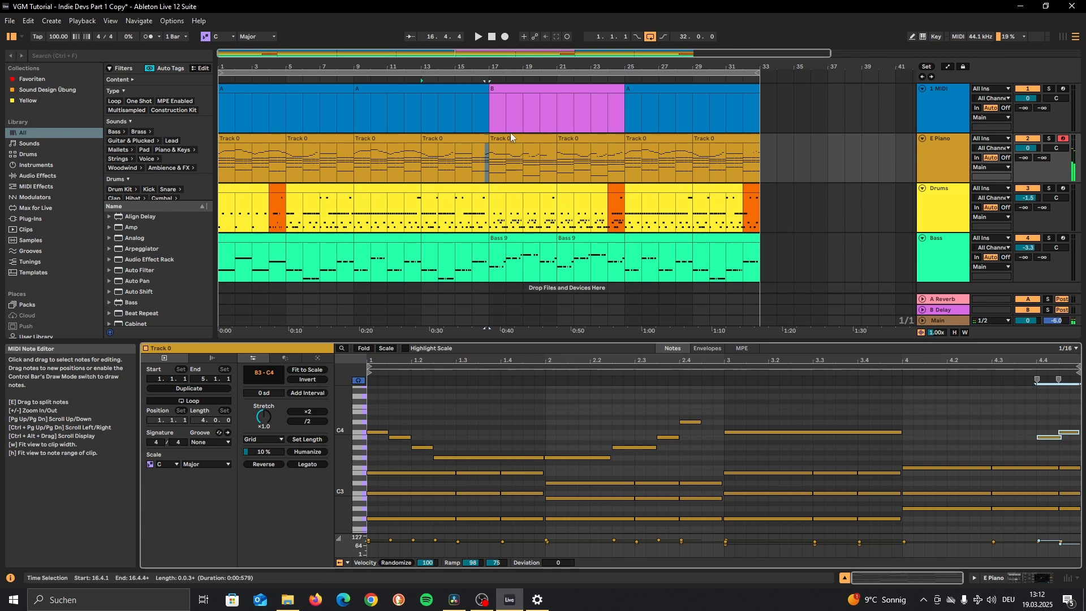
{"action": "left_click_drag", "start_coordinate": [478, 156], "coordinate": [483, 136]}
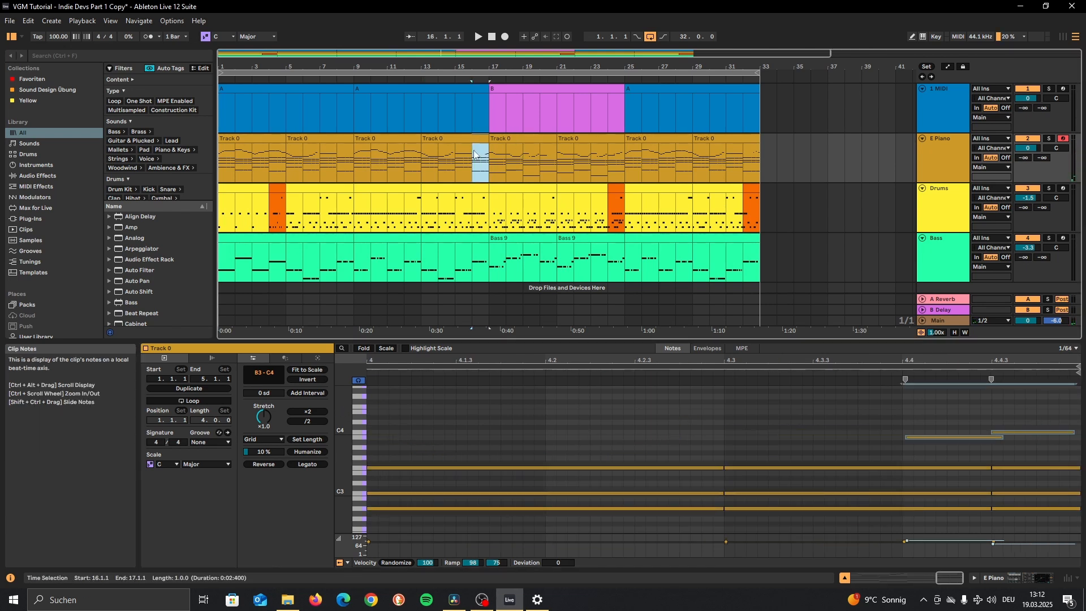
{"action": "key", "text": "ctrl+j"}
{"action": "right_click", "coordinate": [482, 138]}
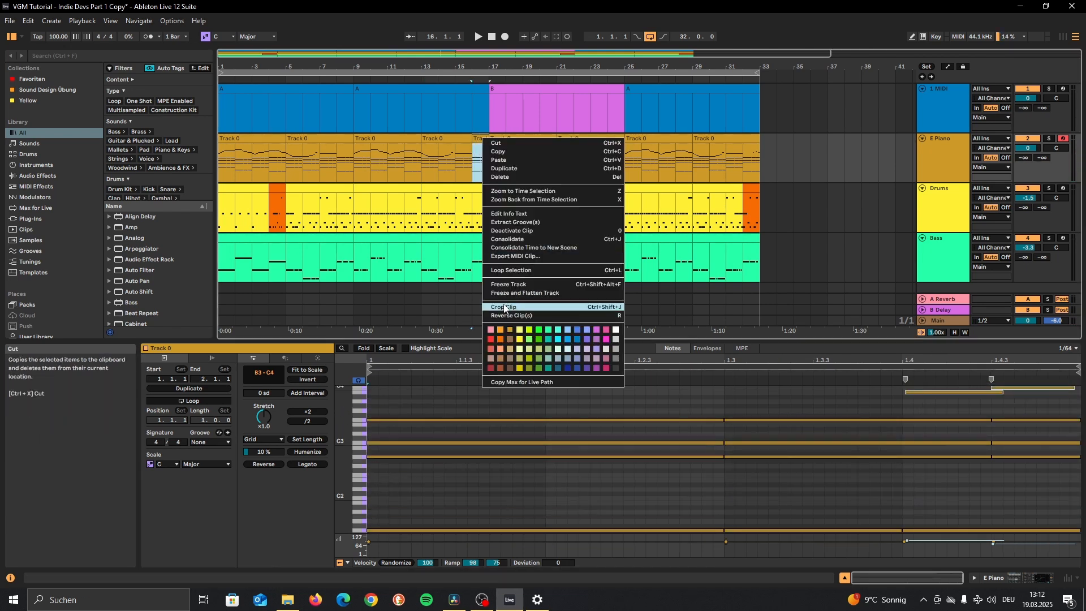
{"action": "left_click", "coordinate": [501, 337]}
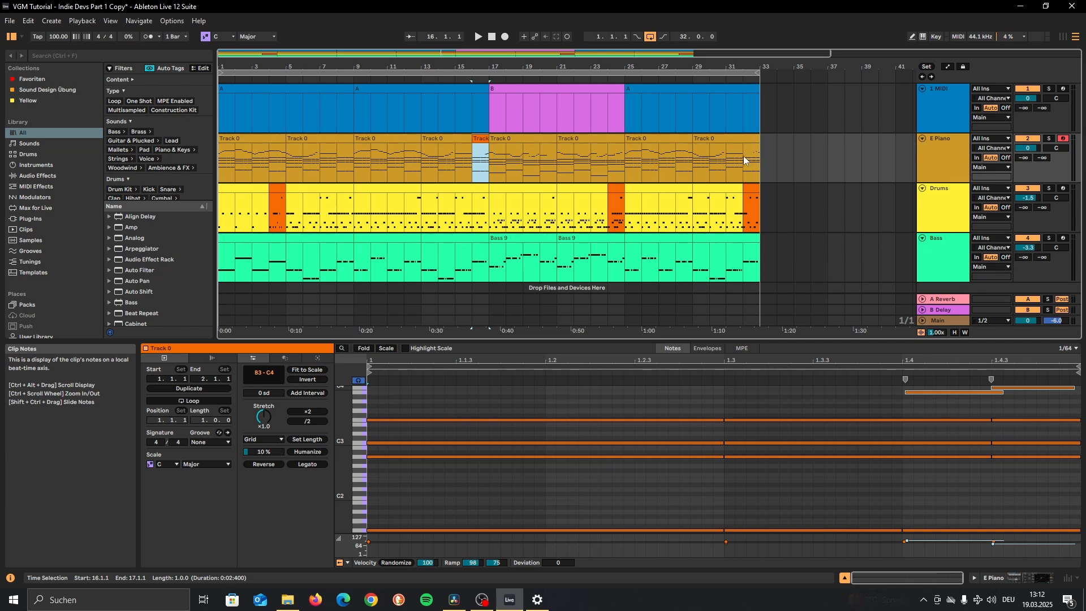
Consolidate bar 32 of the E Piano track into a one-bar clip and colour it orange.
{"action": "left_click_drag", "start_coordinate": [743, 160], "coordinate": [759, 138]}
{"action": "key", "text": "ctrl+j"}
{"action": "right_click", "coordinate": [755, 138]}
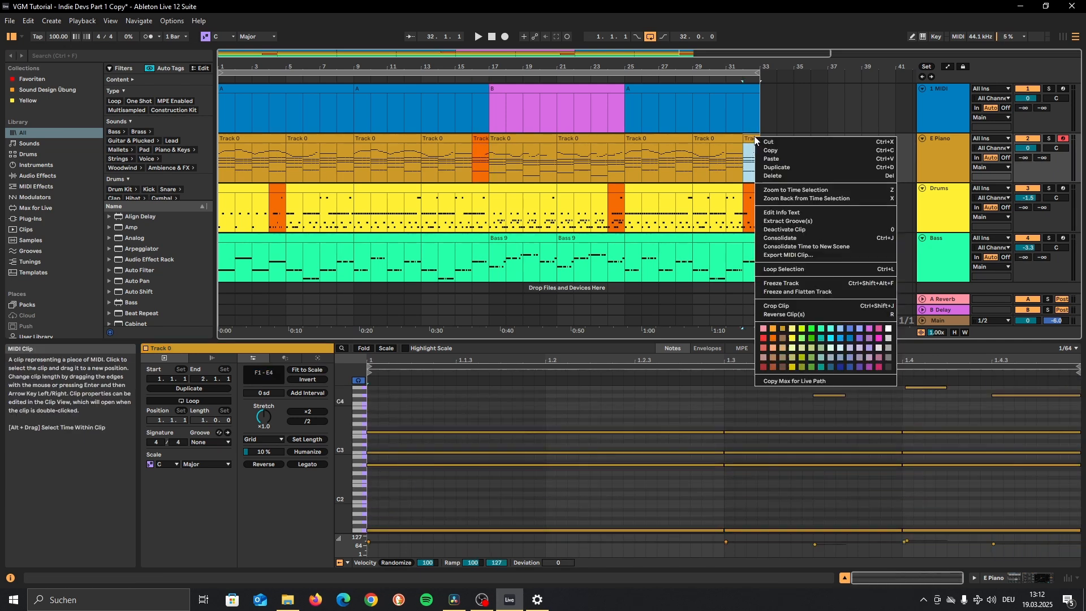
{"action": "left_click", "coordinate": [773, 338]}
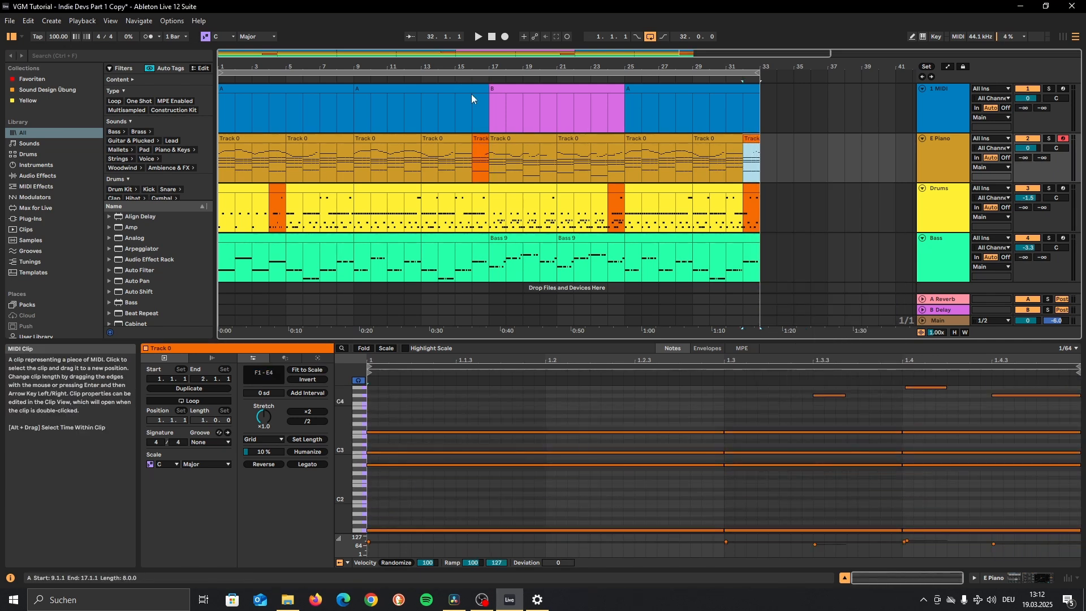
Examine the melody notes of the E Piano fill clips at bars 32 and 16, and select bar 16's held chord notes from A2 to F3.
{"action": "scroll", "coordinate": [1028, 415], "scroll_direction": "up", "scroll_amount": 2}
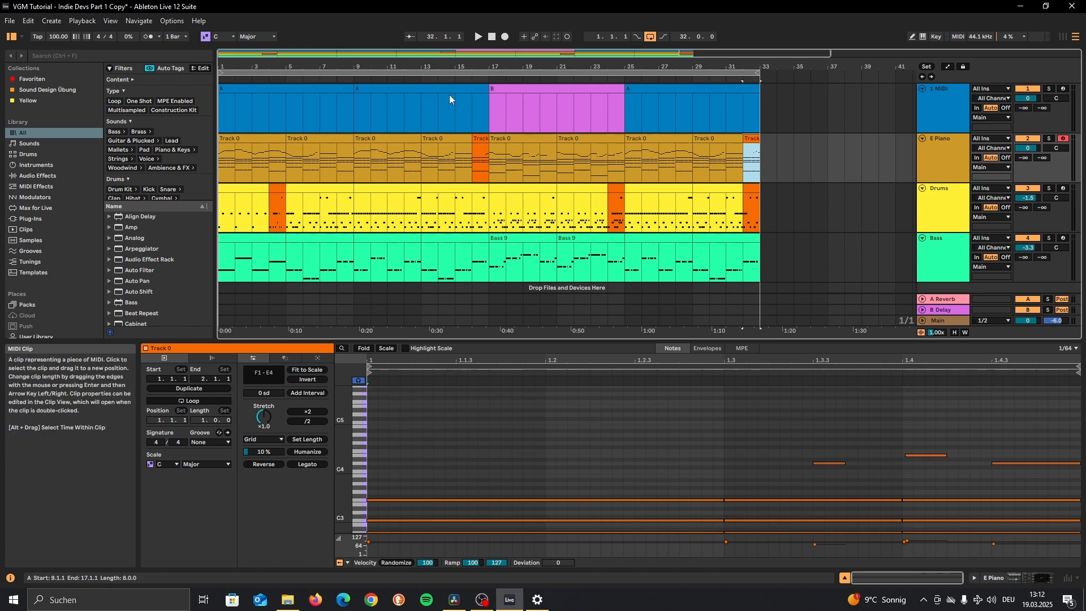
{"action": "left_click", "coordinate": [481, 160]}
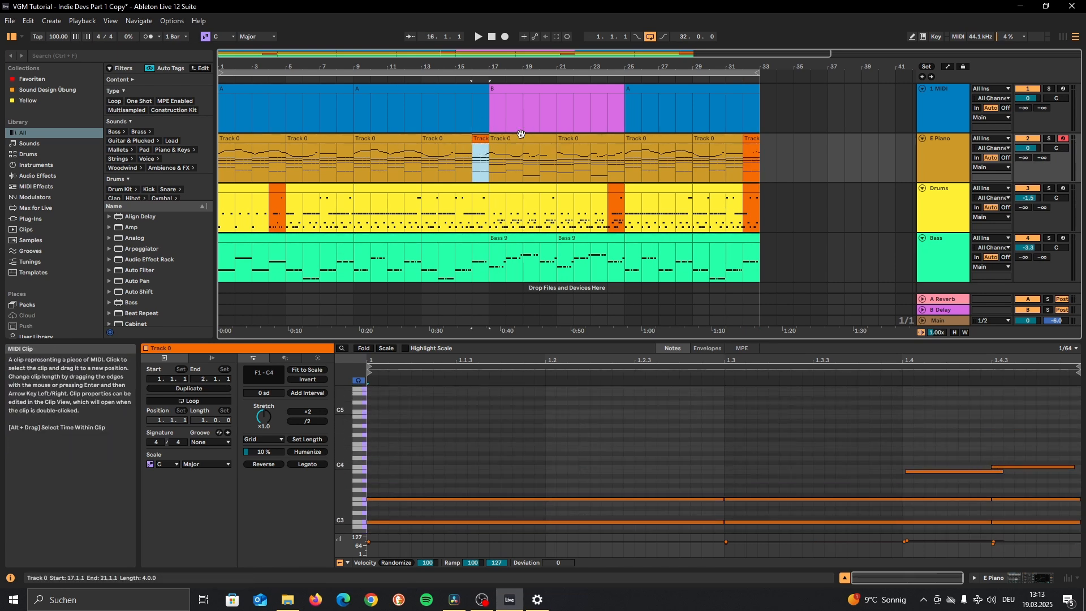
{"action": "scroll", "coordinate": [1000, 421], "scroll_direction": "down", "scroll_amount": 5}
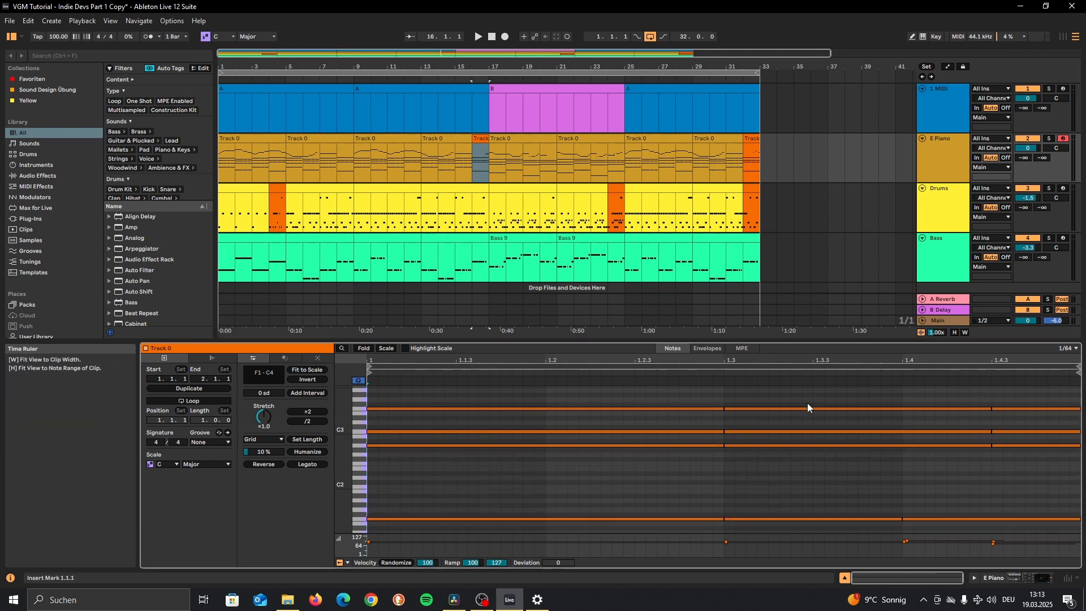
{"action": "scroll", "coordinate": [791, 430], "scroll_direction": "up", "scroll_amount": 3}
{"action": "left_click_drag", "start_coordinate": [384, 430], "coordinate": [999, 527]}
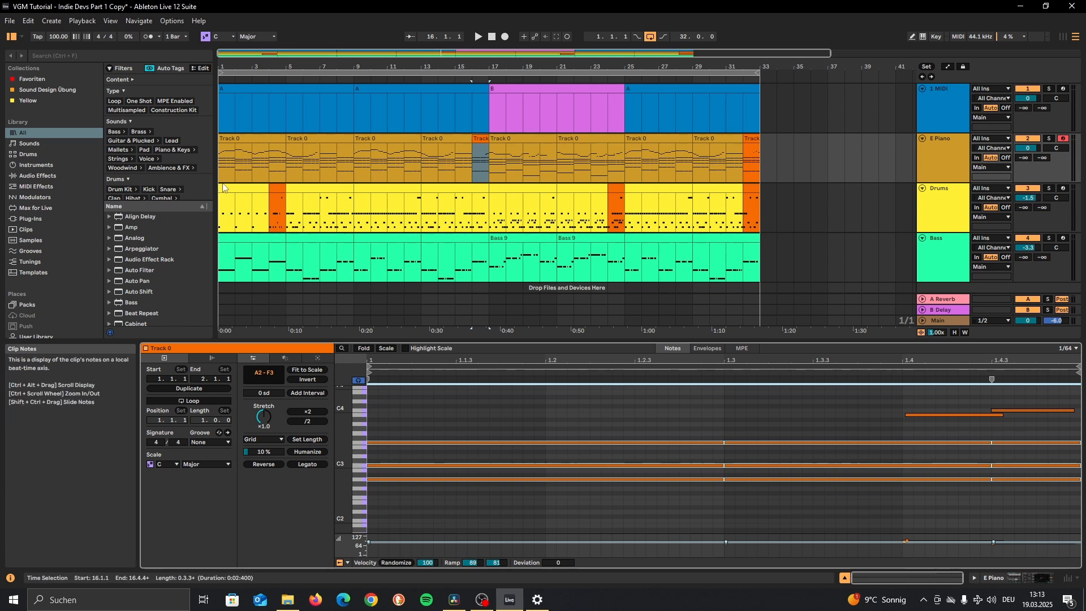
Return to bar 1, play the full A-A-B-A arrangement through its loop and stop playback.
{"action": "left_click", "coordinate": [493, 40]}
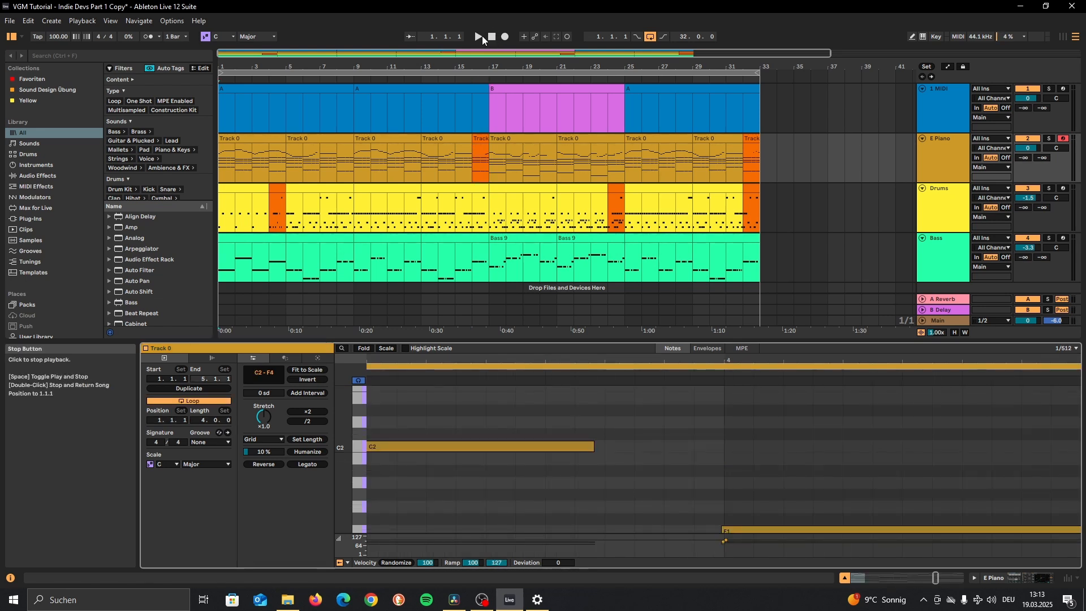
{"action": "left_click", "coordinate": [479, 37]}
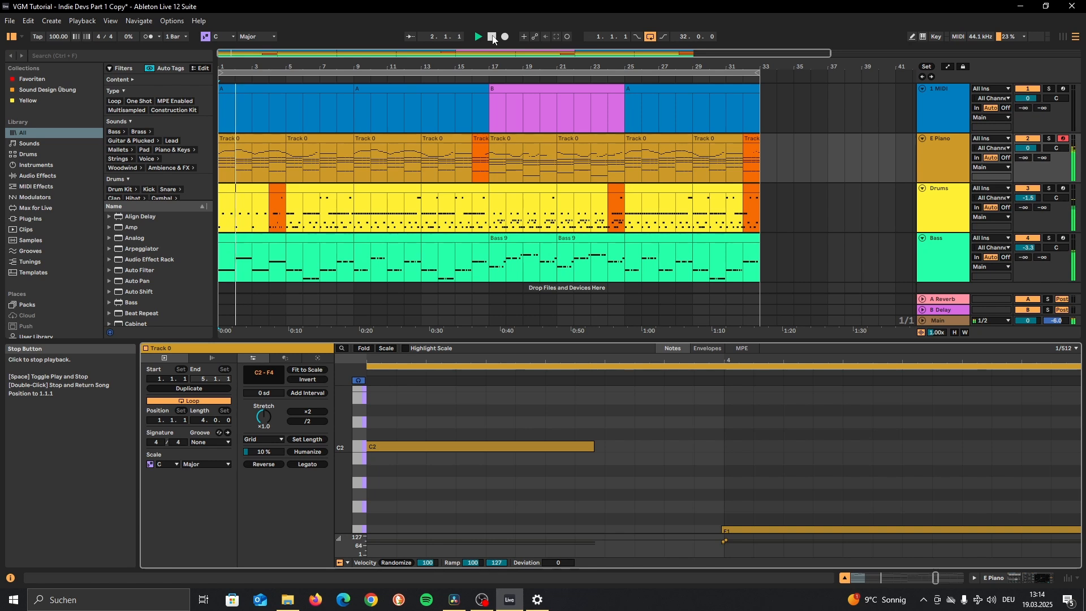
{"action": "left_click", "coordinate": [491, 36]}
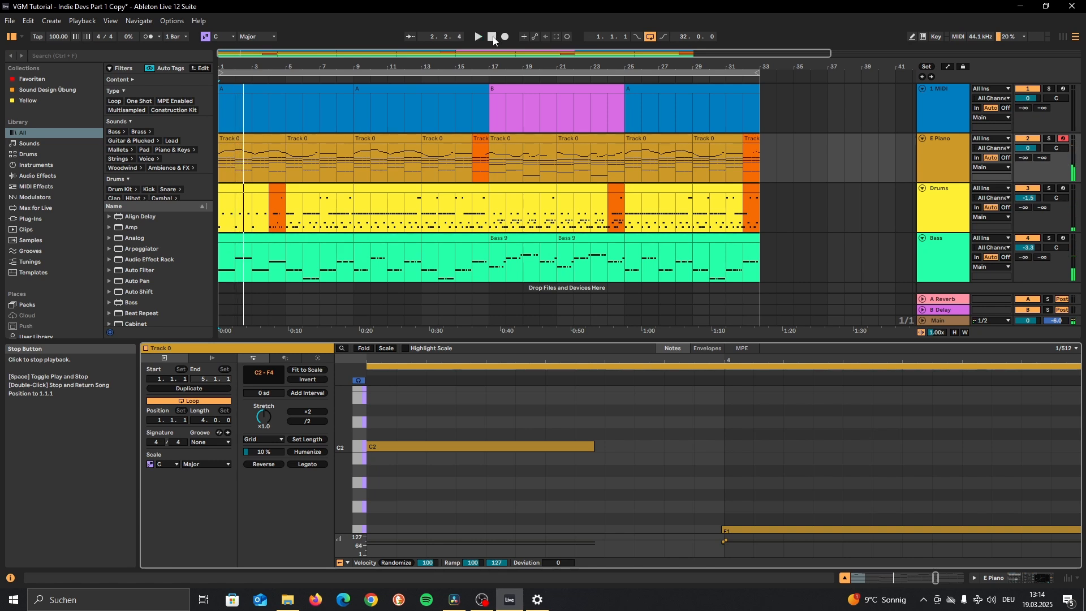